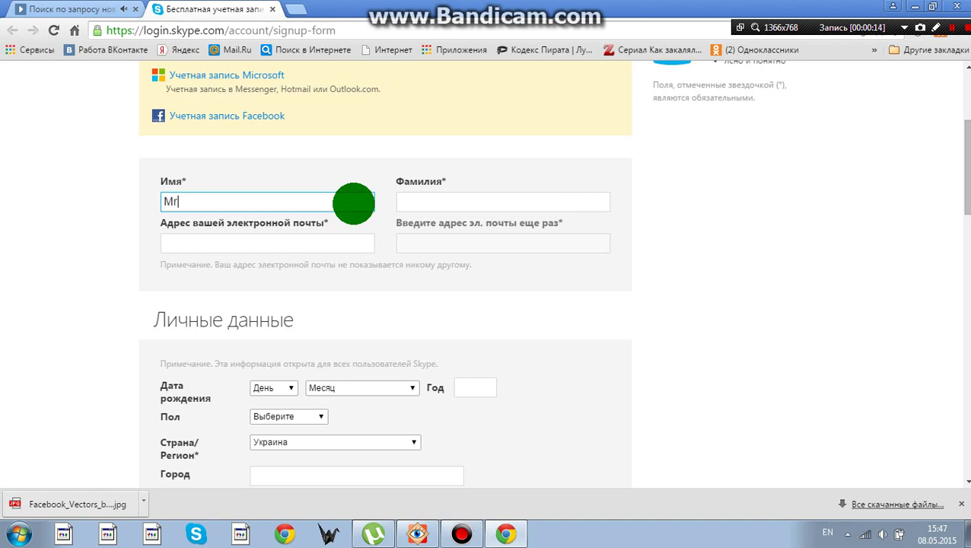
# - Fill in the last name and paste the e-mail address into the first e-mail field of the sign-up form
pyautogui.click(424, 204)
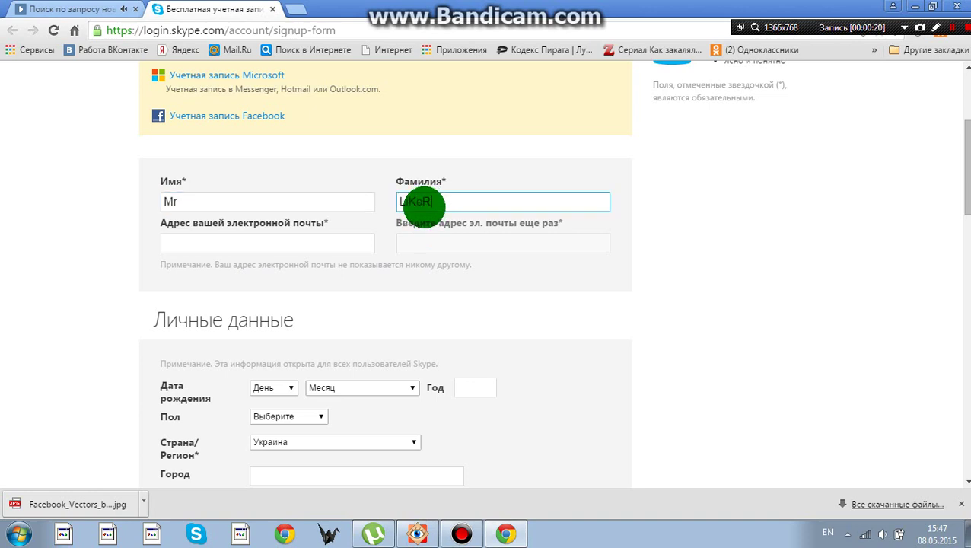
pyautogui.click(283, 245)
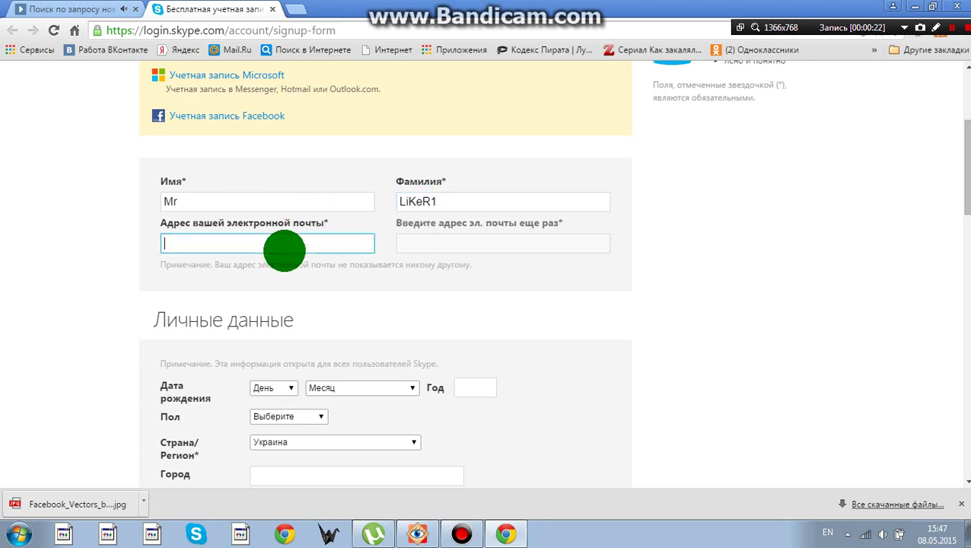
pyautogui.rightClick(284, 254)
pyautogui.click(277, 243)
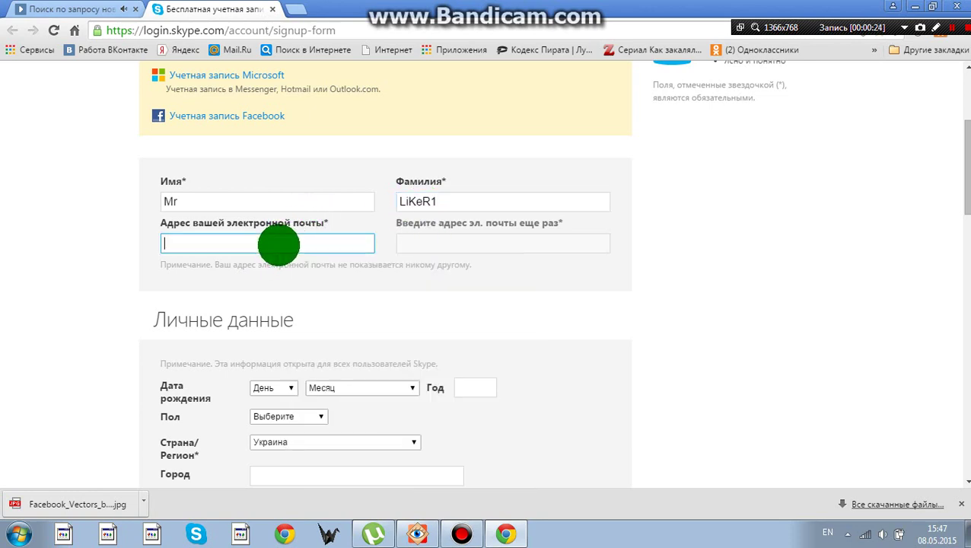
pyautogui.rightClick(279, 245)
pyautogui.click(353, 329)
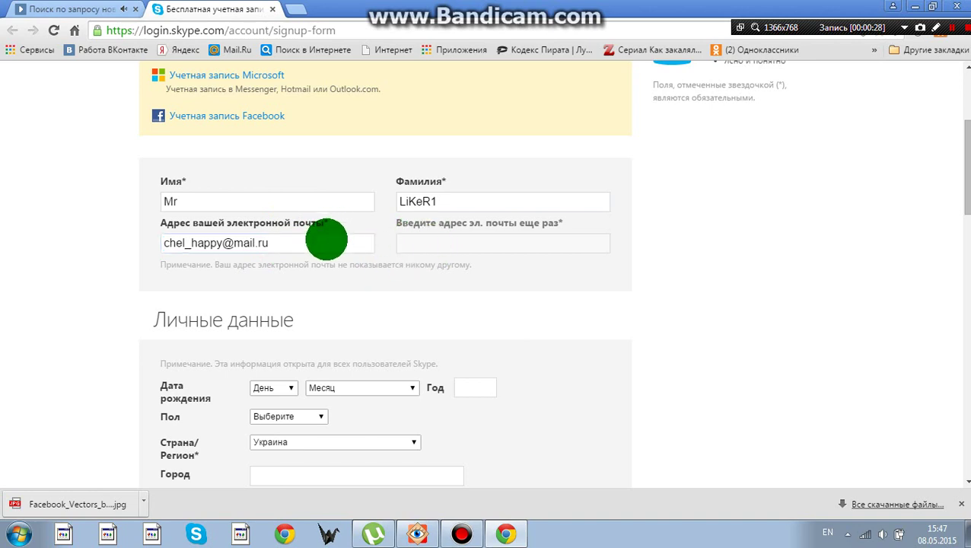
# - Repeat the same e-mail address in the confirmation field and remove the stray space before @ in the first e-mail field
pyautogui.click(323, 244)
pyautogui.click(221, 243)
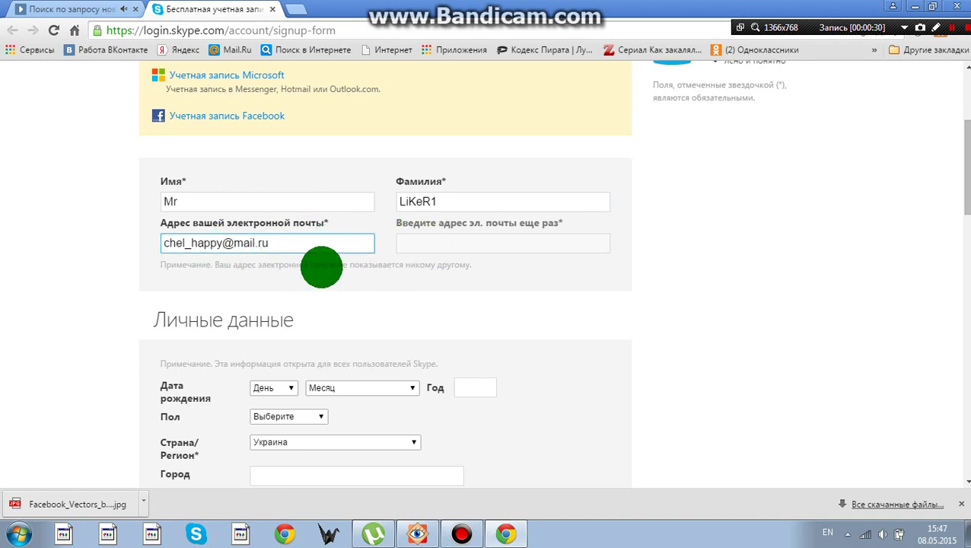
pyautogui.click(411, 245)
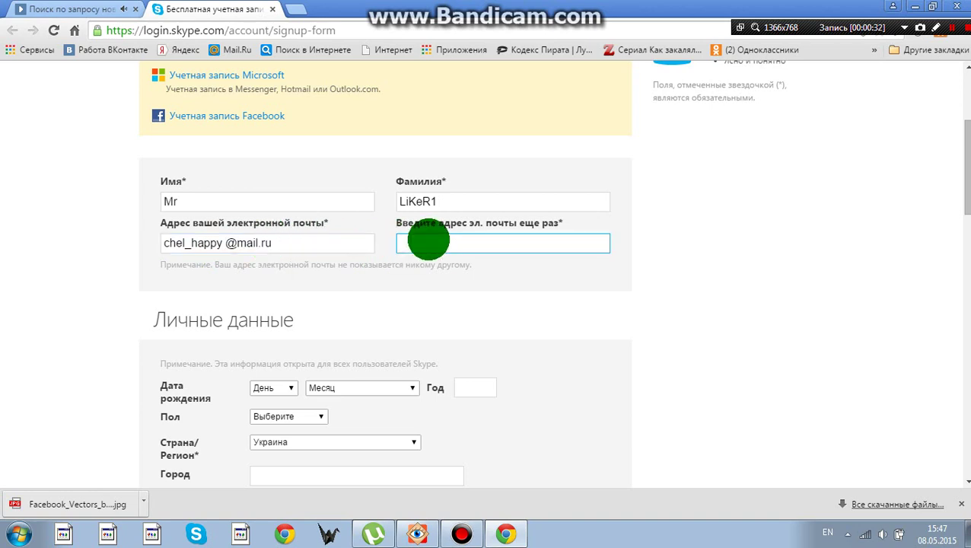
pyautogui.rightClick(429, 240)
pyautogui.click(490, 323)
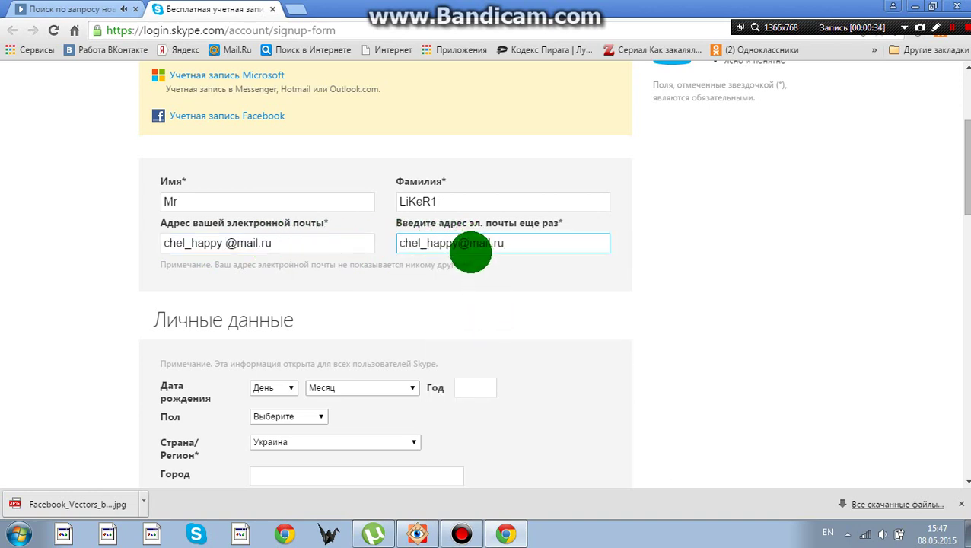
pyautogui.click(226, 242)
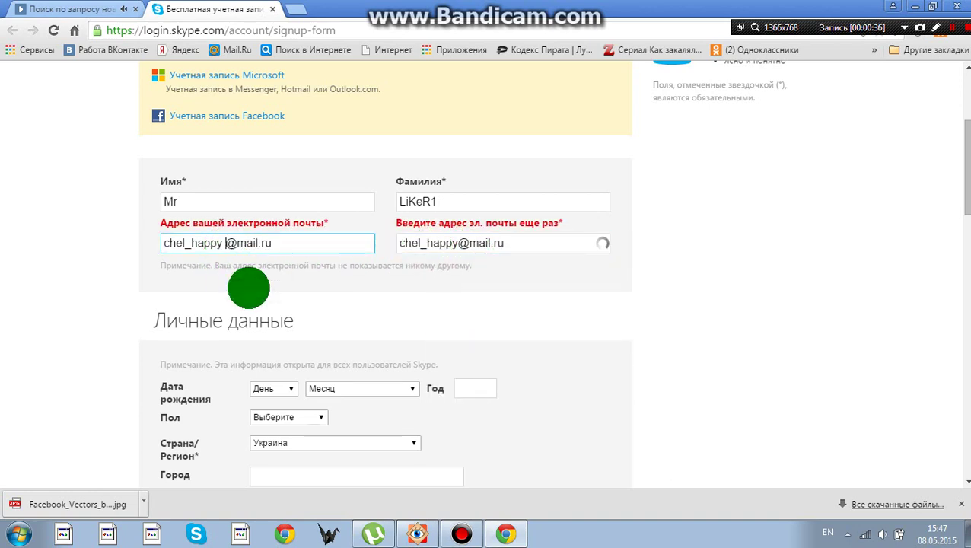
pyautogui.press('BackSpace')
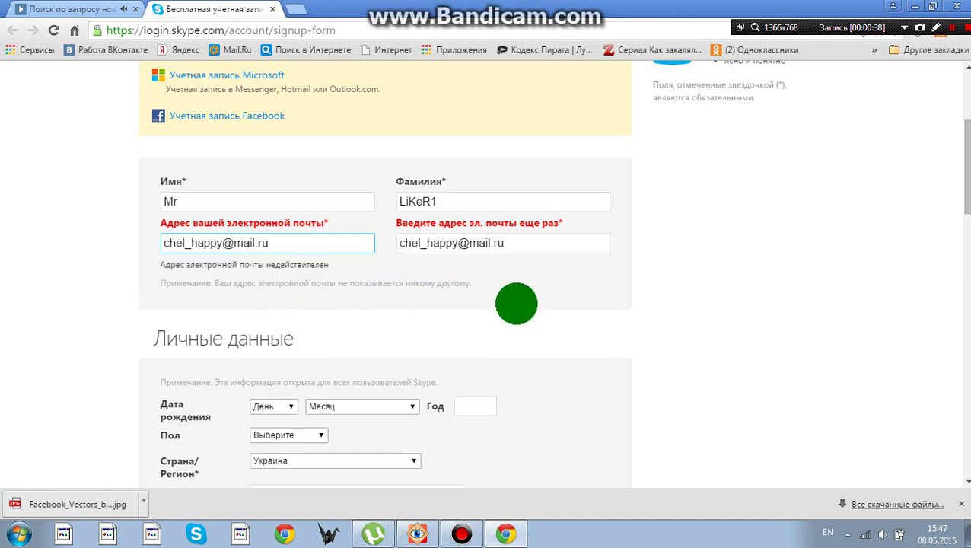
pyautogui.click(563, 318)
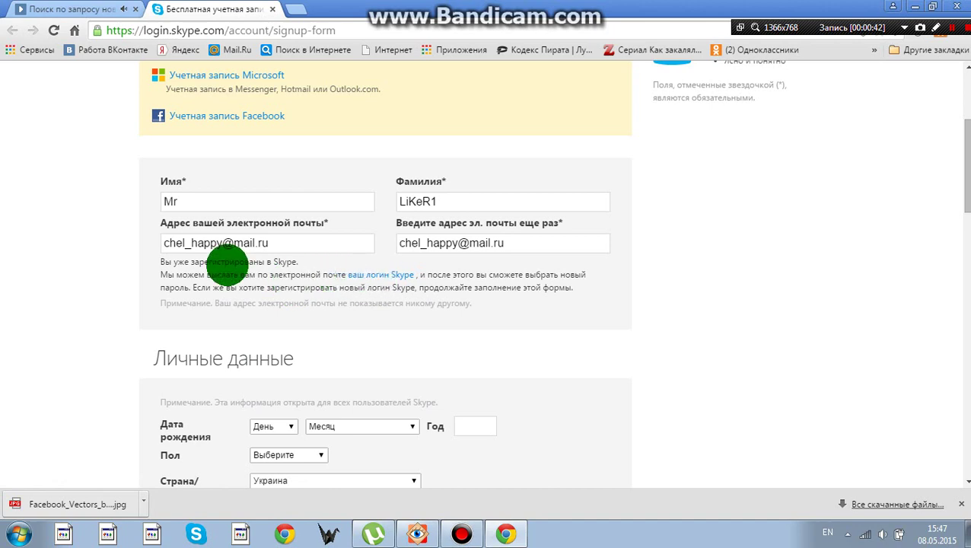
# - Open Mail.Ru in a new browser tab and sign out of the current mailbox
pyautogui.click(295, 10)
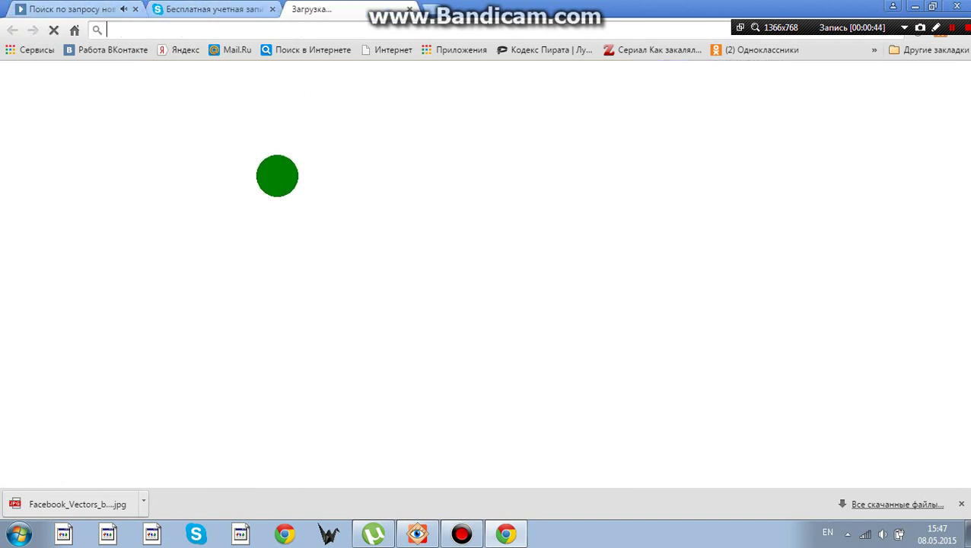
pyautogui.click(228, 49)
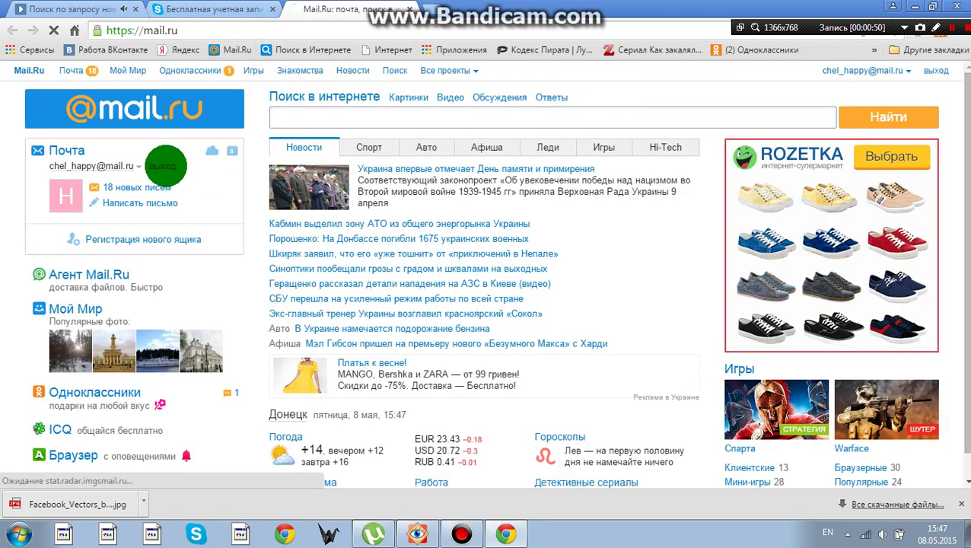
pyautogui.click(167, 166)
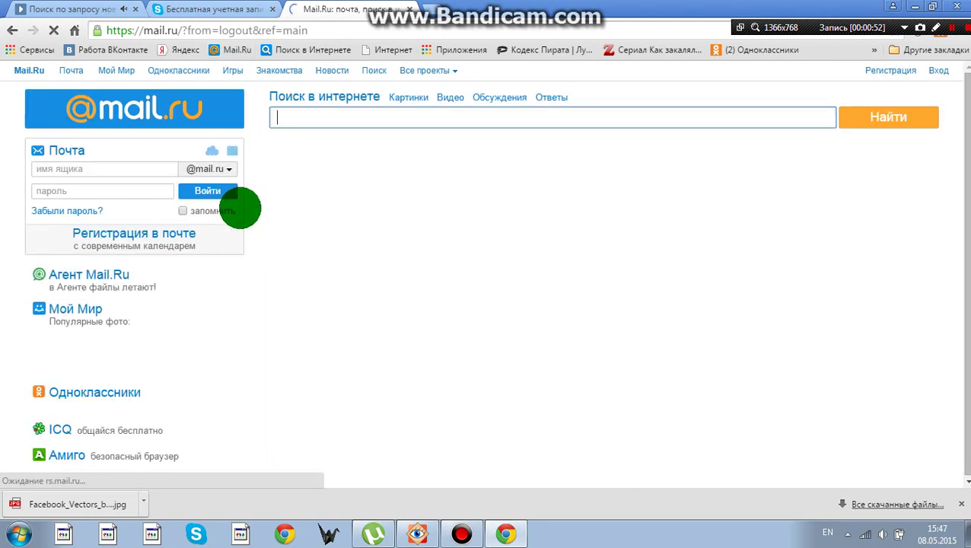
# - Try to sign in to Mail.Ru with a different saved mailbox
pyautogui.click(122, 168)
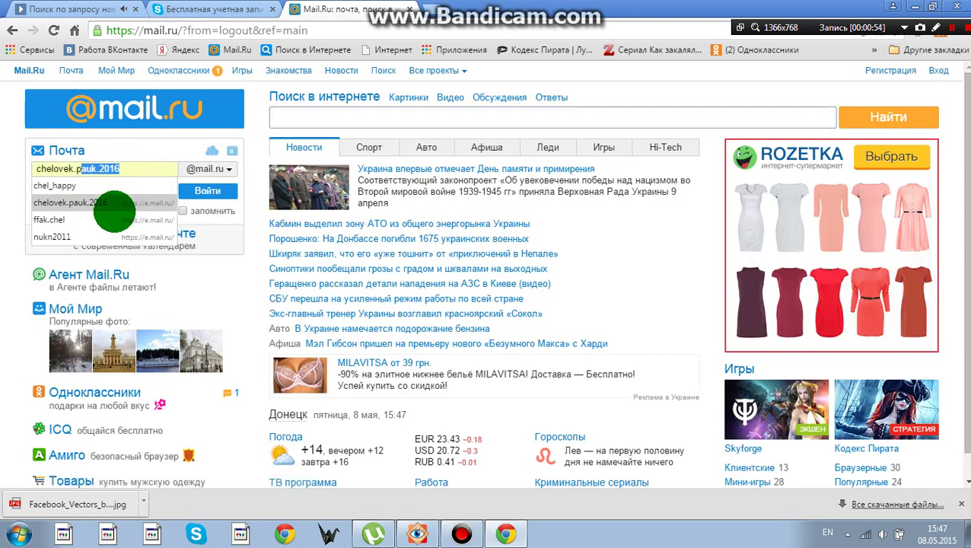
pyautogui.click(114, 202)
pyautogui.click(201, 190)
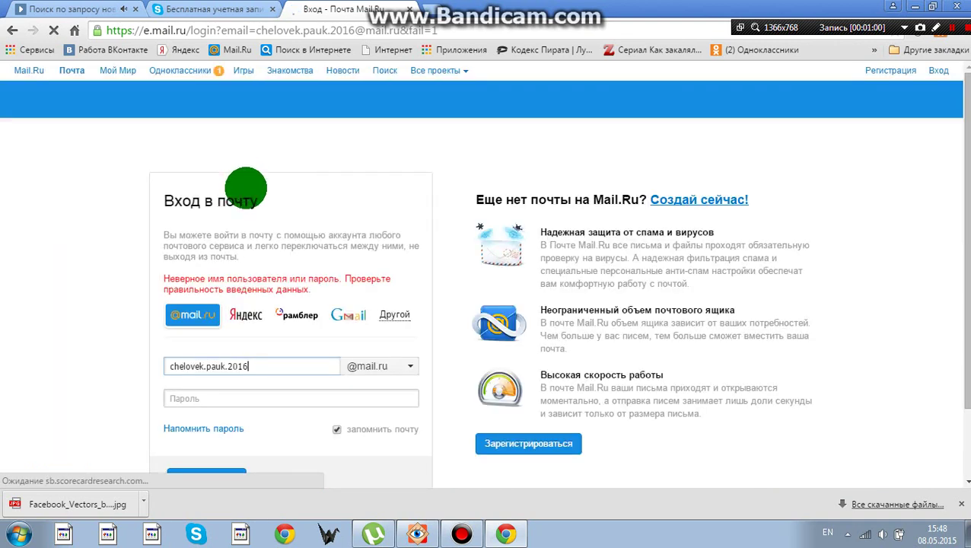
# - Clear the mailbox name from the Mail.Ru login form and go back to the previous page
pyautogui.doubleClick(289, 365)
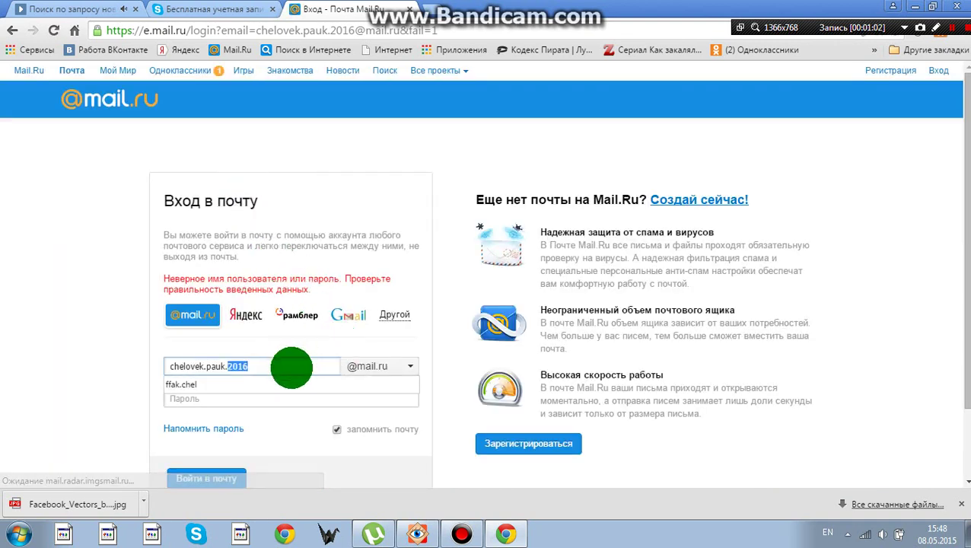
pyautogui.click(293, 367)
pyautogui.press('BackSpace')
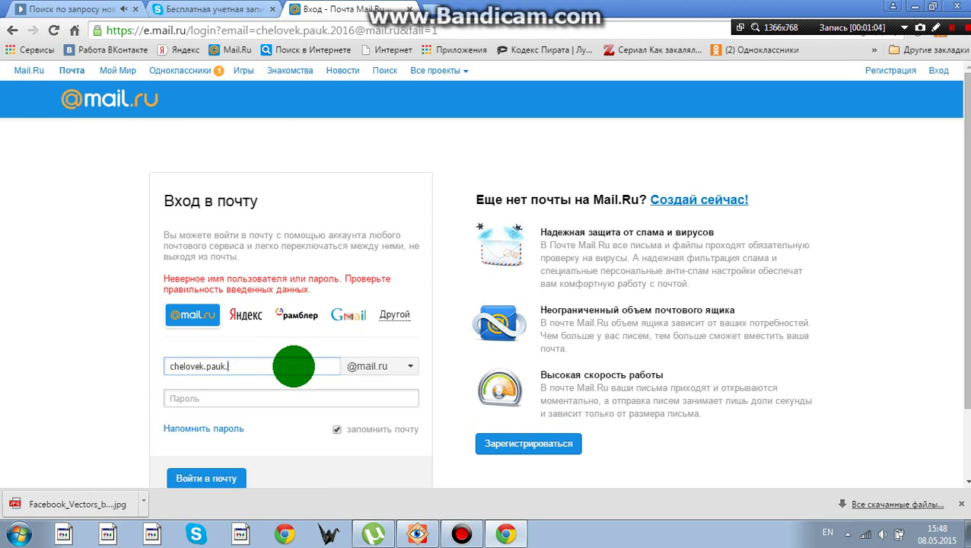
pyautogui.press('BackSpace')
pyautogui.press('BackSpace')
pyautogui.press('BackSpace')
pyautogui.press('BackSpace')
pyautogui.press('BackSpace')
pyautogui.press('BackSpace')
pyautogui.press('BackSpace')
pyautogui.press('BackSpace')
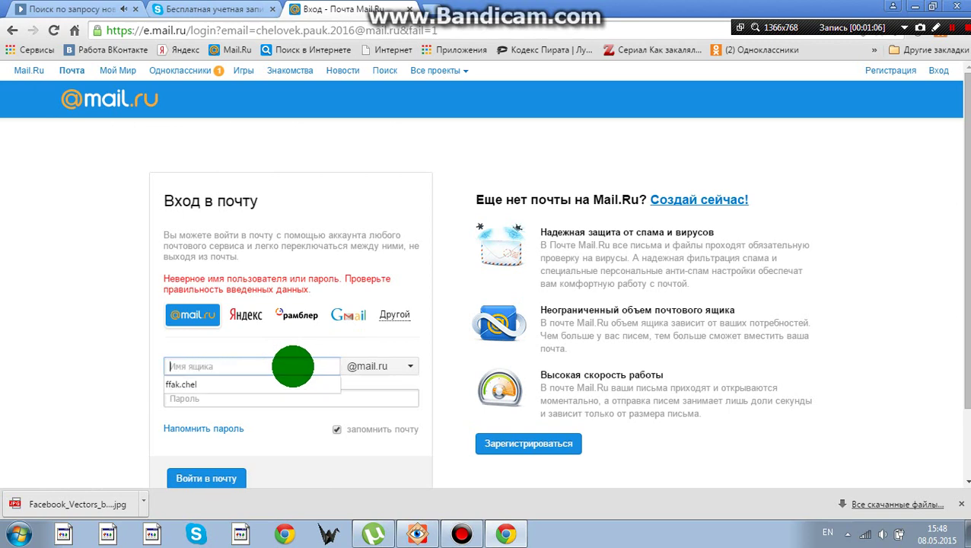
pyautogui.click(12, 30)
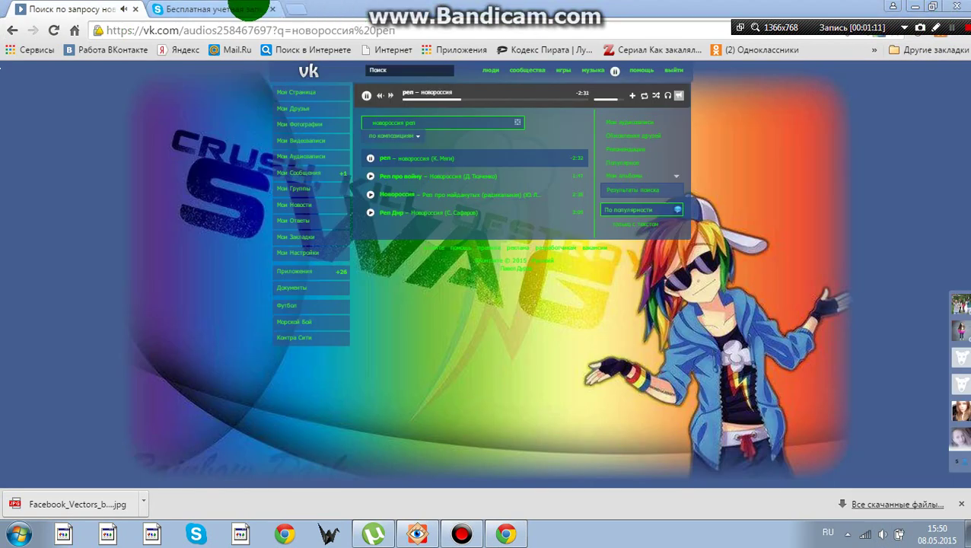
# - Return to the Skype sign-up form and erase the address in the confirmation e-mail field
pyautogui.click(245, 9)
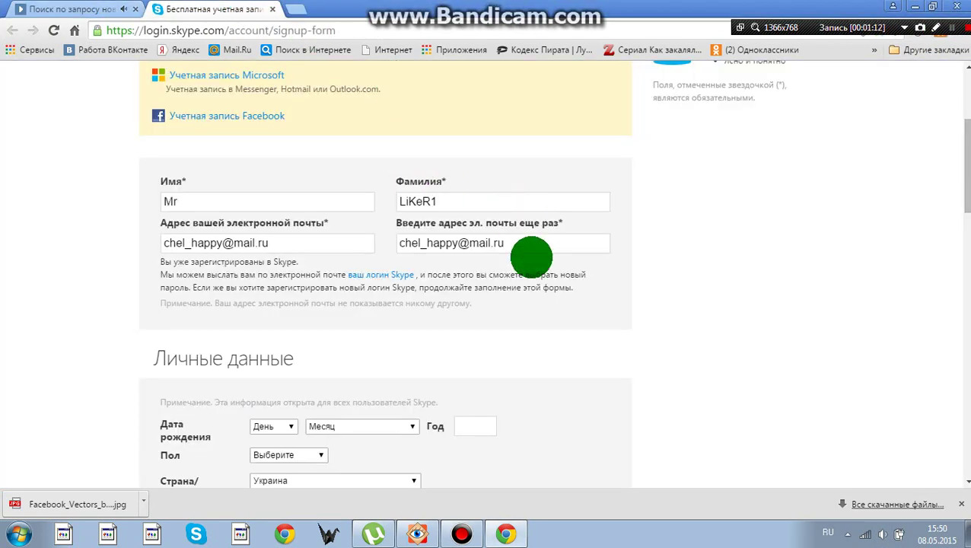
pyautogui.scroll(-2, 432, 280)
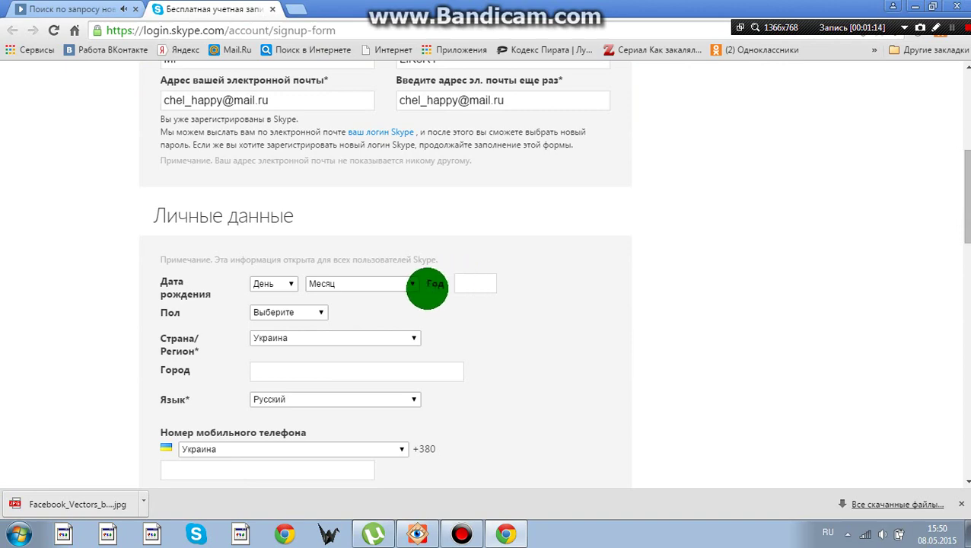
pyautogui.scroll(-1, 444, 238)
pyautogui.scroll(3, 357, 241)
pyautogui.click(516, 242)
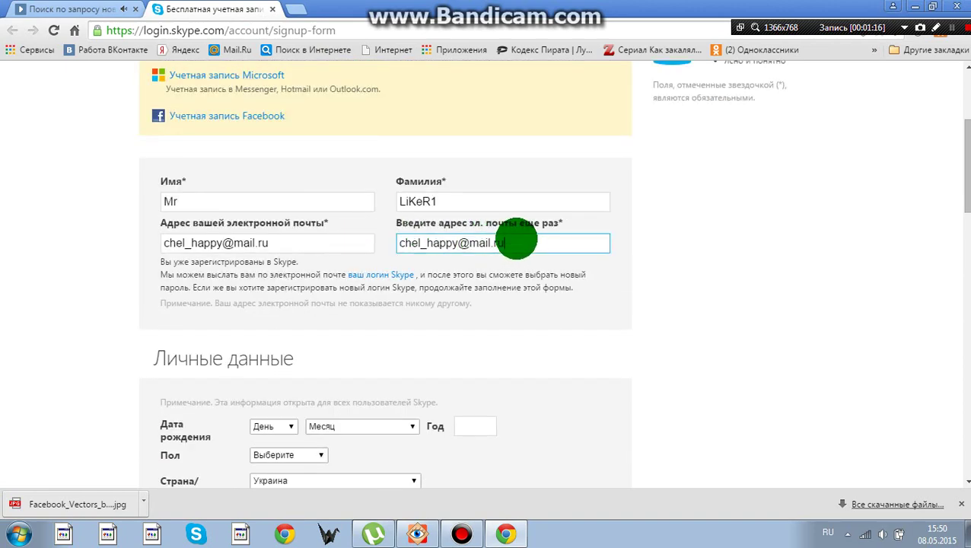
pyautogui.hotkey('ctrl', 'a')
pyautogui.write('che')
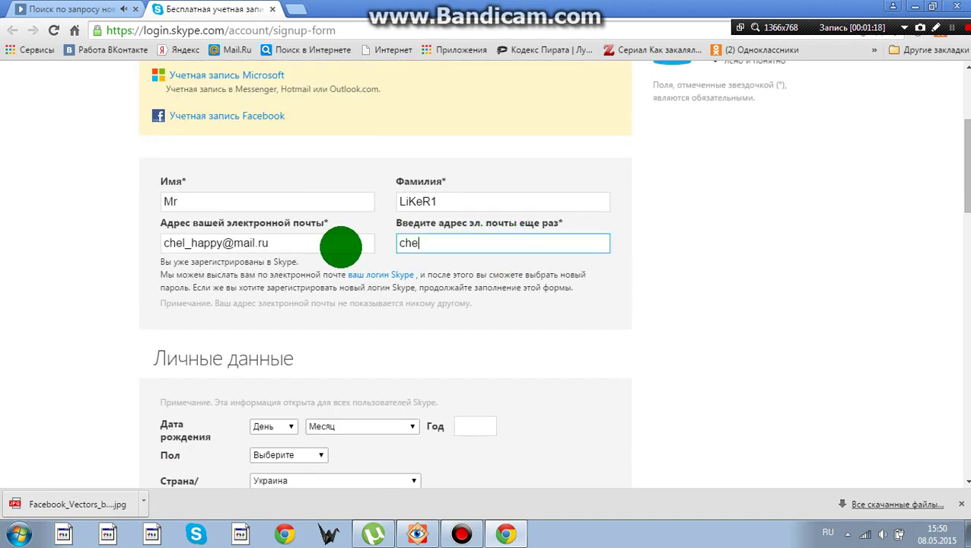
# - Replace the address in the first e-mail field with a different copied e-mail address
pyautogui.click(341, 244)
pyautogui.press('BackSpace')
pyautogui.press('BackSpace')
pyautogui.press('BackSpace')
pyautogui.press('BackSpace')
pyautogui.press('BackSpace')
pyautogui.press('BackSpace')
pyautogui.press('BackSpace')
pyautogui.press('BackSpace')
pyautogui.press('BackSpace')
pyautogui.press('BackSpace')
pyautogui.press('BackSpace')
pyautogui.press('BackSpace')
pyautogui.press('BackSpace')
pyautogui.press('BackSpace')
pyautogui.press('BackSpace')
pyautogui.press('BackSpace')
pyautogui.press('BackSpace')
pyautogui.press('BackSpace')
pyautogui.rightClick(318, 243)
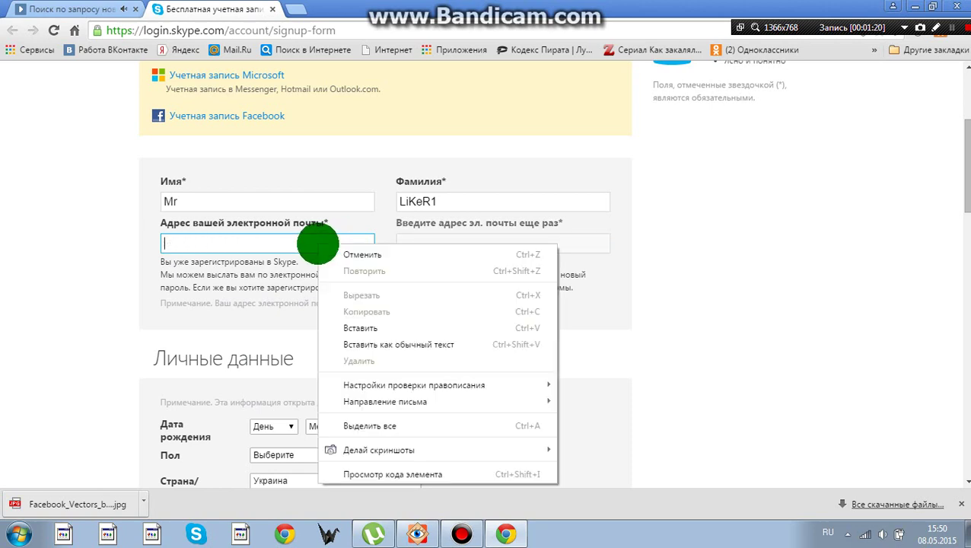
pyautogui.click(402, 328)
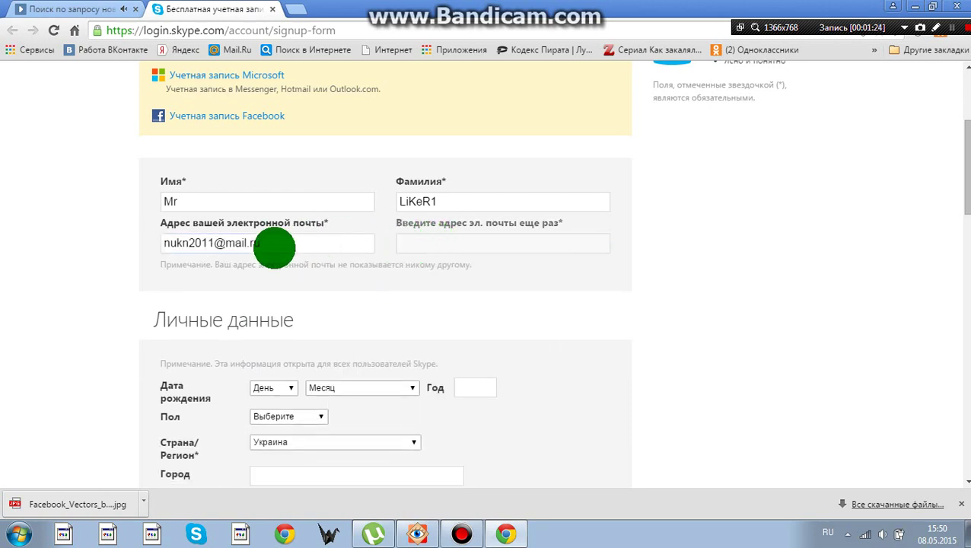
# - Paste the new e-mail address into the confirmation field and leave no space before @ in the first e-mail field
pyautogui.click(216, 243)
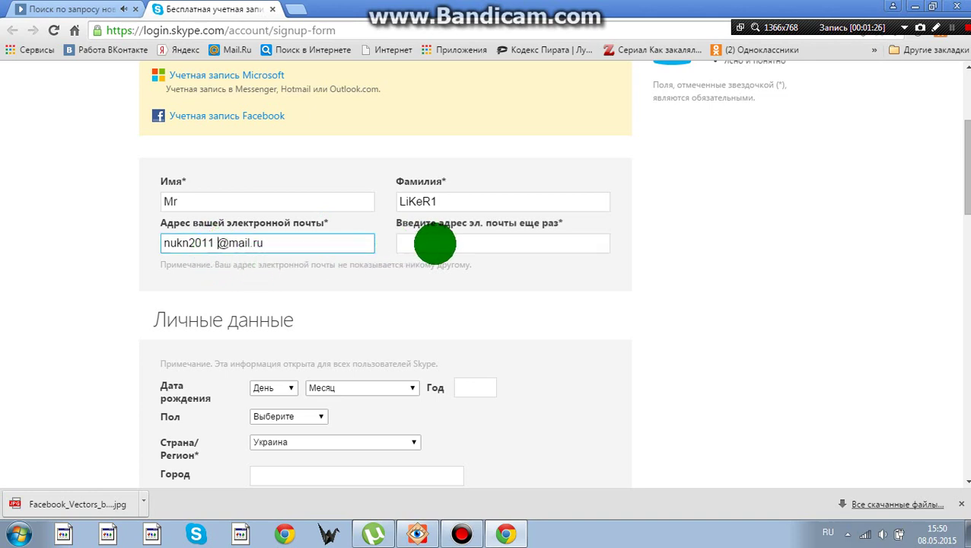
pyautogui.click(434, 243)
pyautogui.rightClick(436, 242)
pyautogui.click(469, 328)
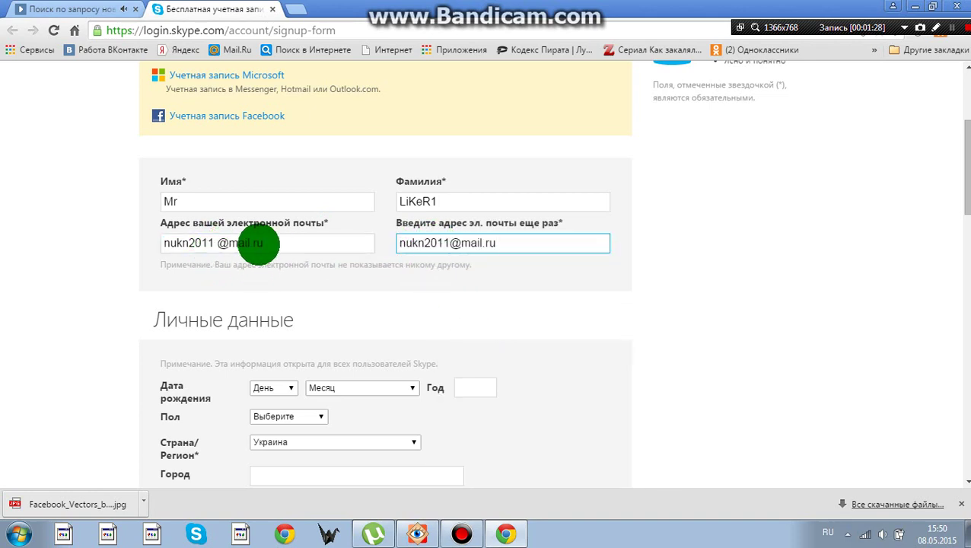
pyautogui.click(217, 243)
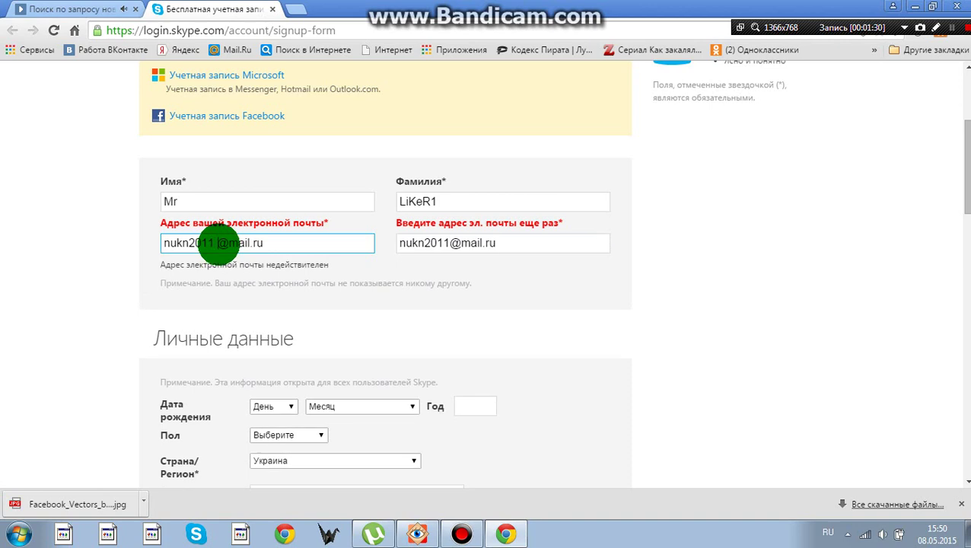
pyautogui.press('BackSpace')
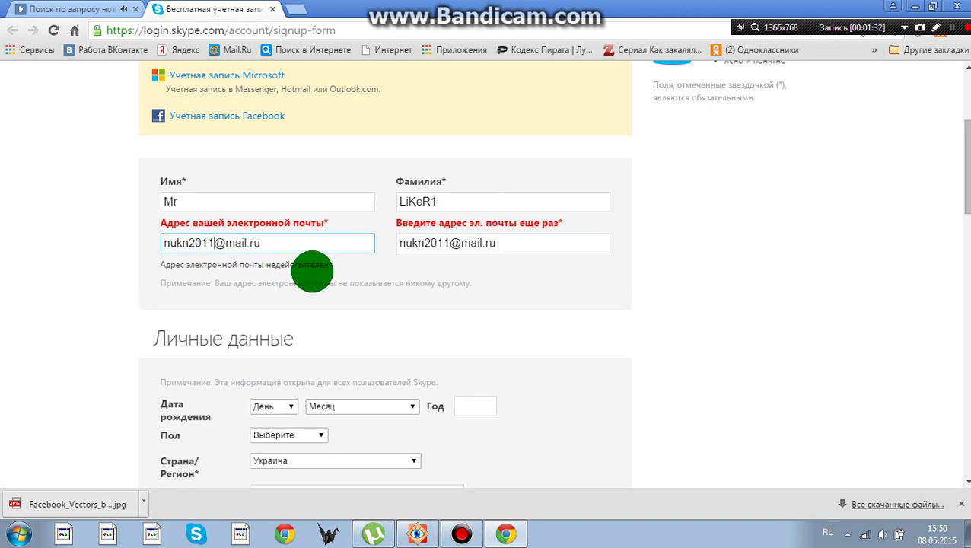
pyautogui.click(391, 316)
# - Enter the day, month and year of the date of birth in the personal details section
pyautogui.scroll(-2, 412, 320)
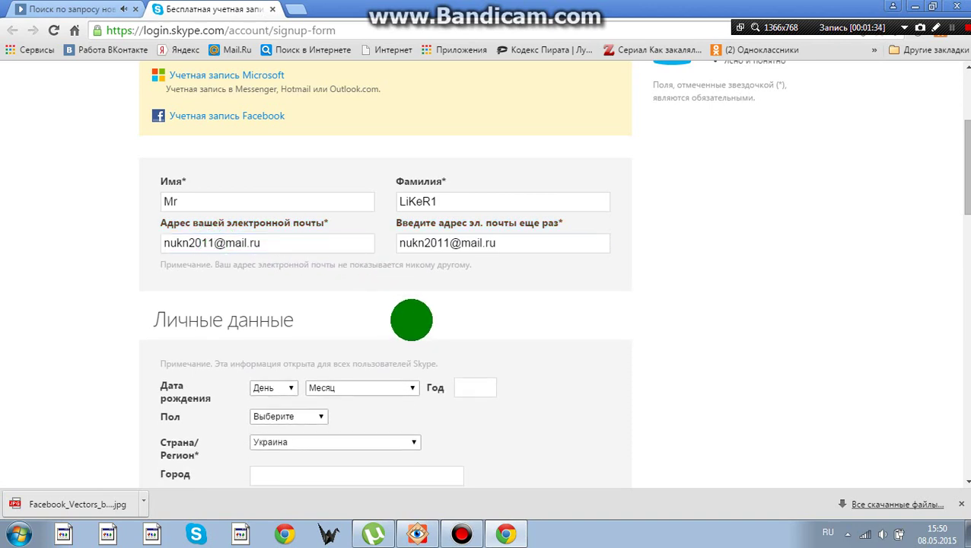
pyautogui.click(289, 244)
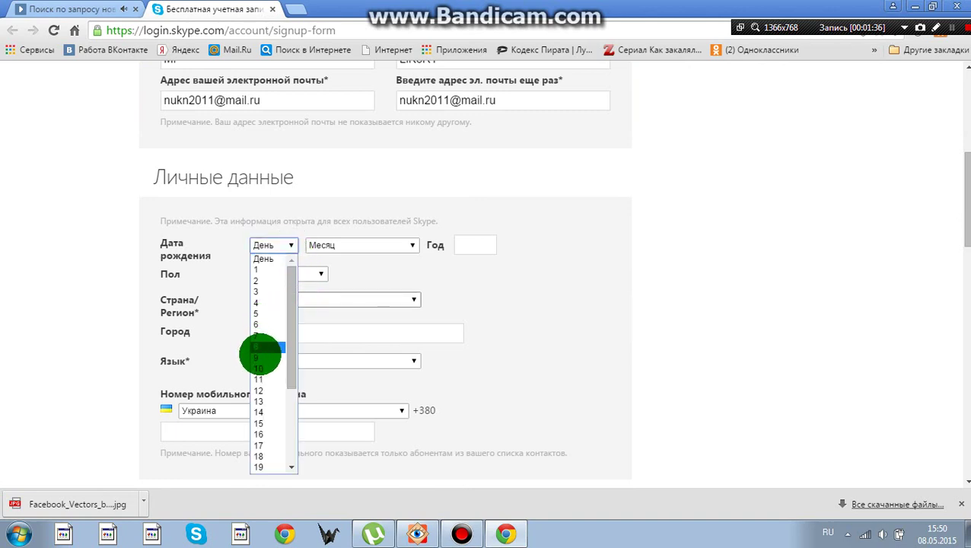
pyautogui.click(261, 356)
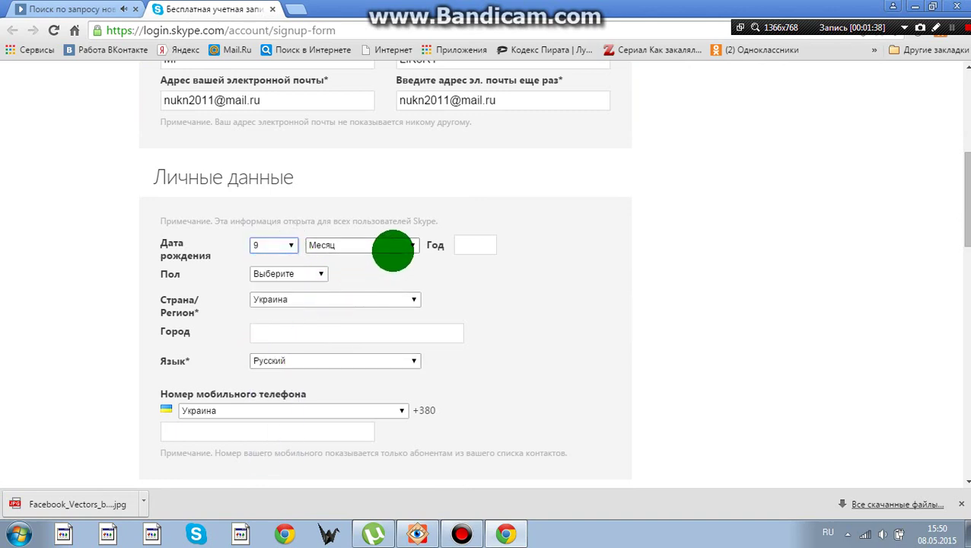
pyautogui.click(392, 248)
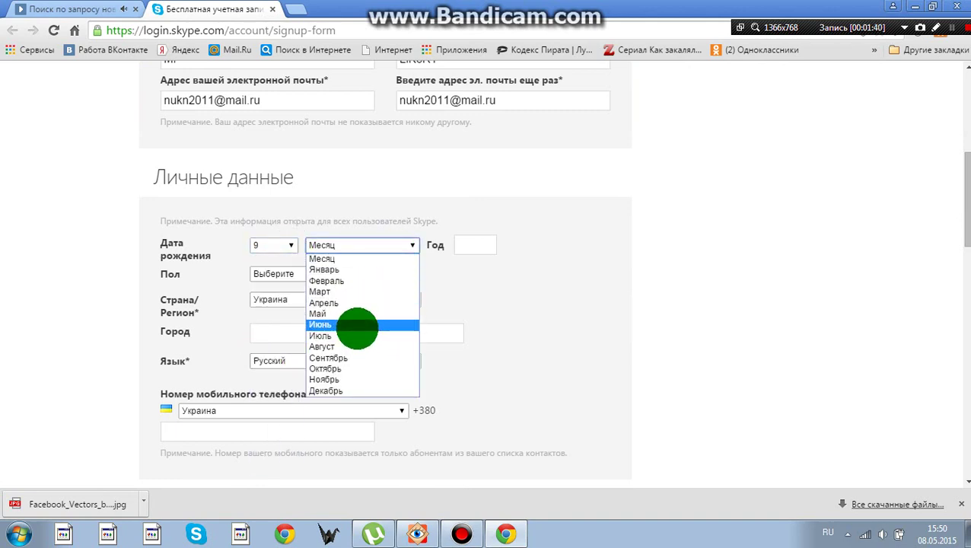
pyautogui.click(353, 325)
pyautogui.click(460, 249)
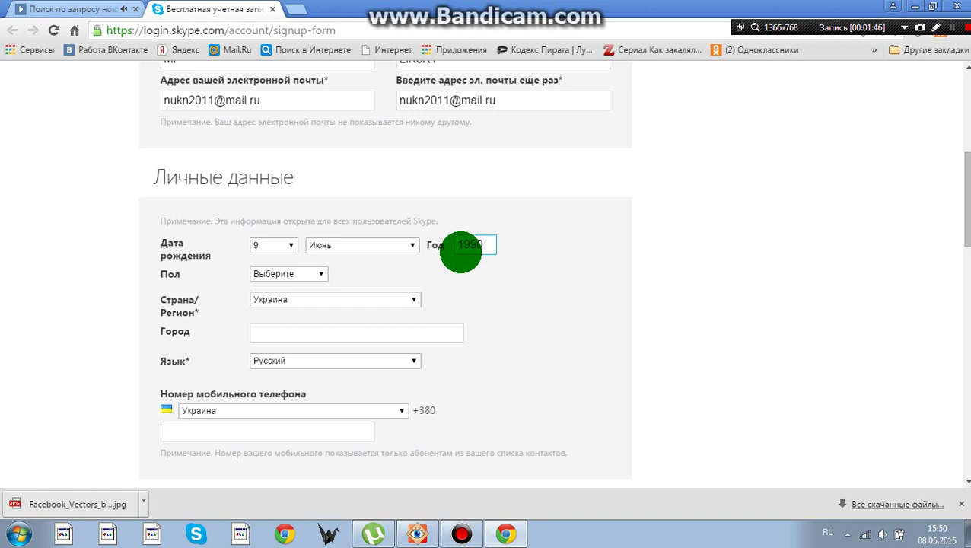
# - Set the gender to Мужской and enter Ровеньки as the city in the personal details section
pyautogui.click(312, 275)
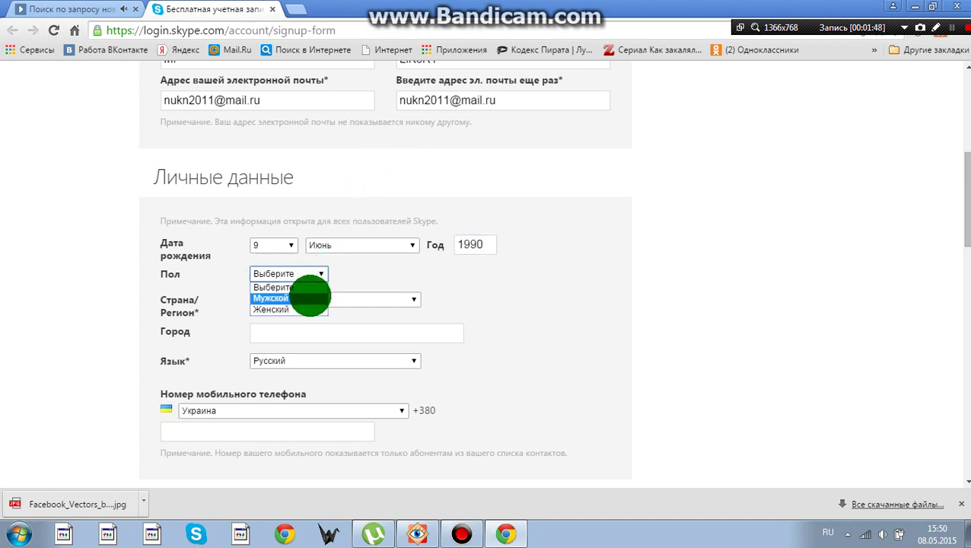
pyautogui.click(310, 297)
pyautogui.click(317, 333)
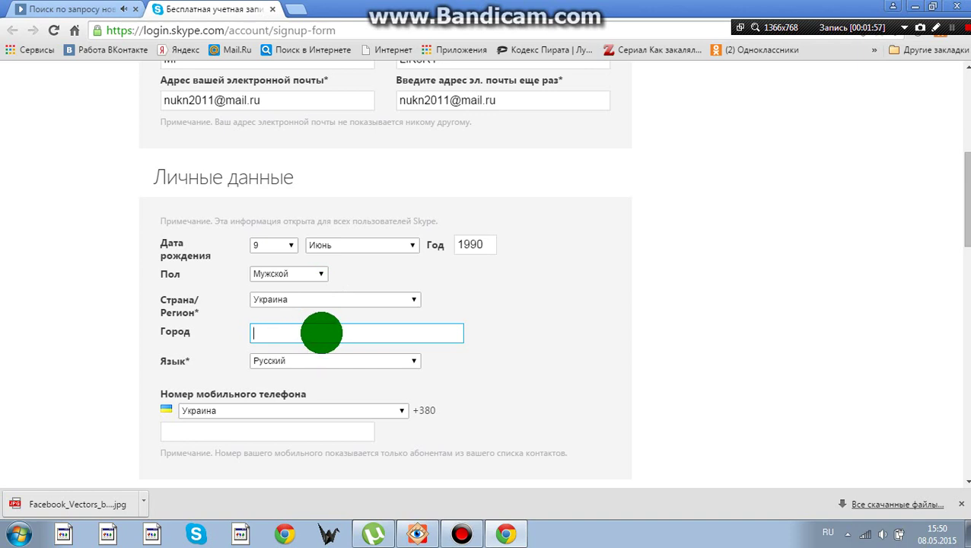
pyautogui.write('Ровеньки')
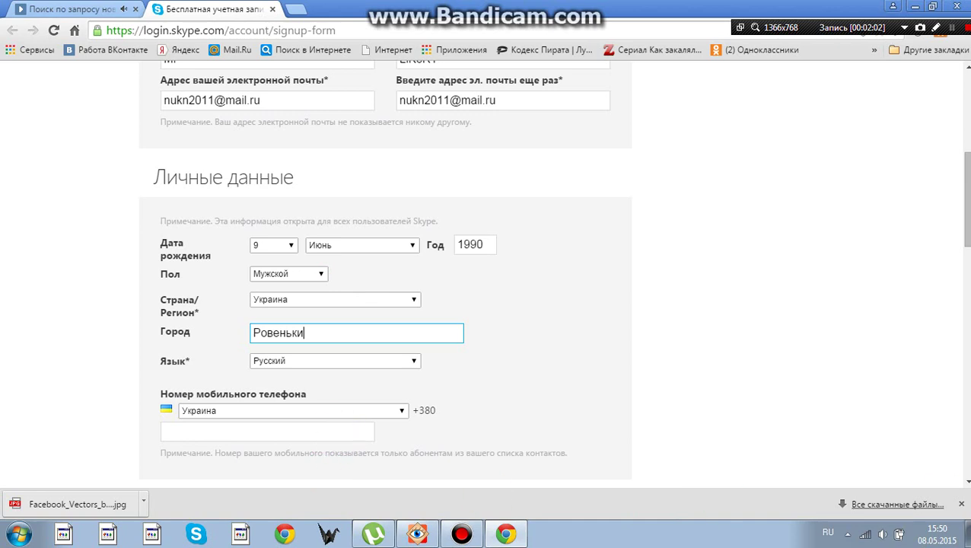
# - Close the browser's downloads bar and enter the mobile phone number in the personal details section
pyautogui.click(961, 503)
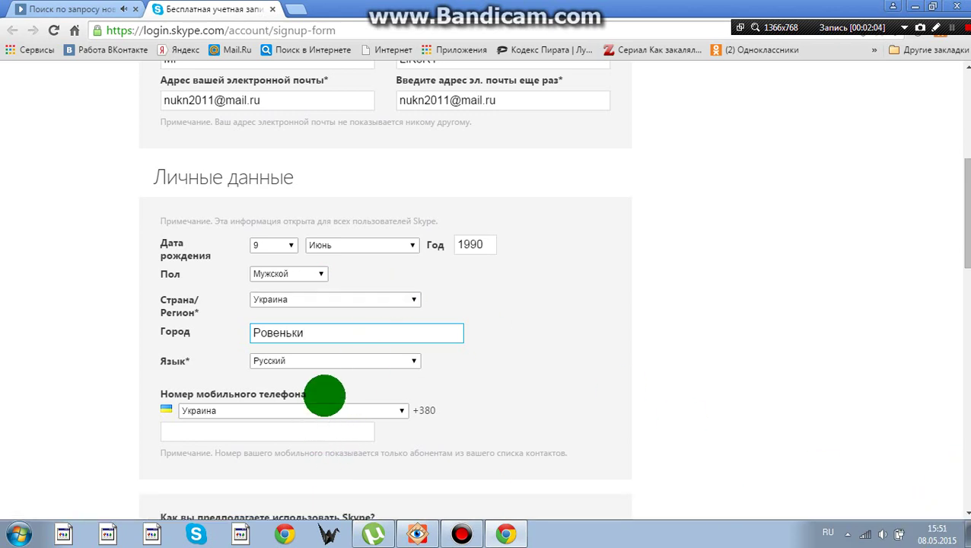
pyautogui.scroll(-1, 328, 376)
pyautogui.click(323, 373)
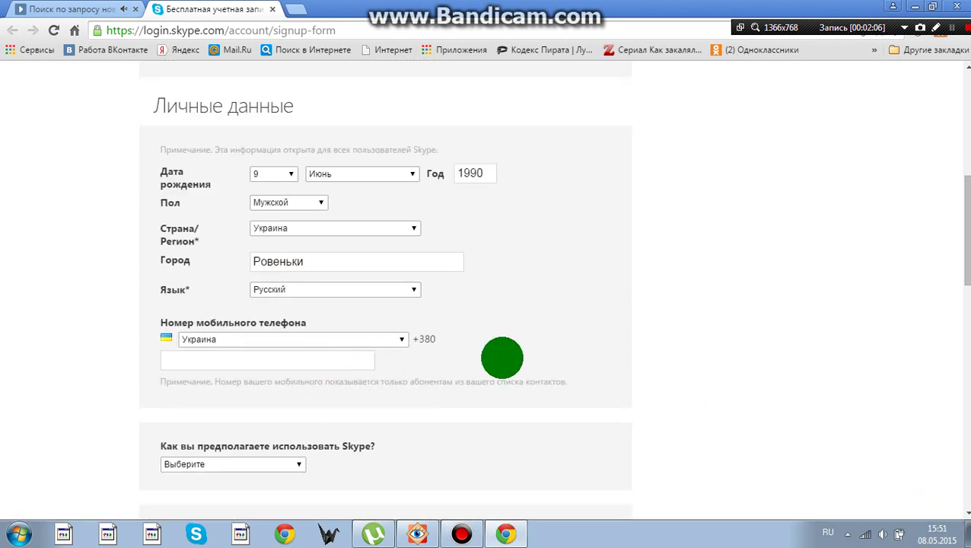
pyautogui.click(367, 360)
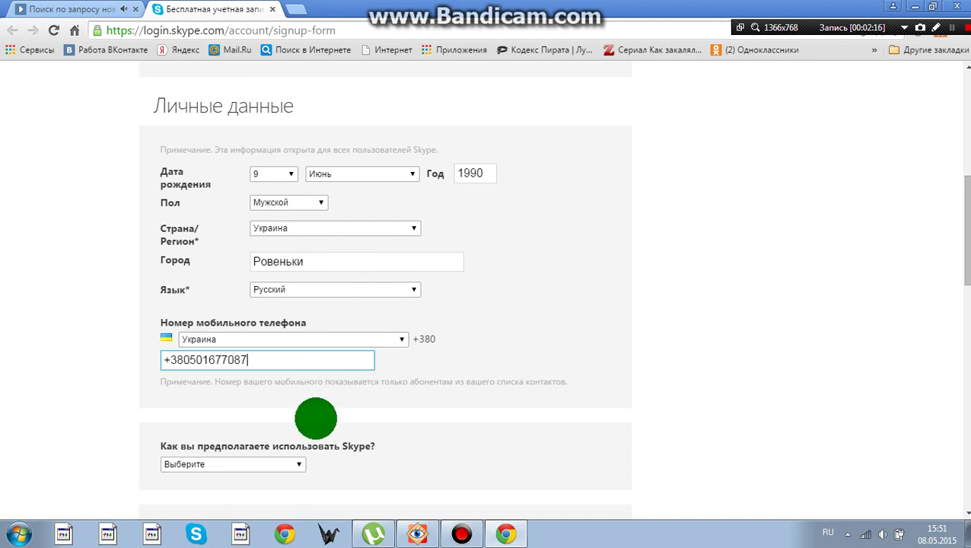
# - Set the intended use of Skype to В основном для частных бесед
pyautogui.scroll(-1, 271, 457)
pyautogui.click(282, 392)
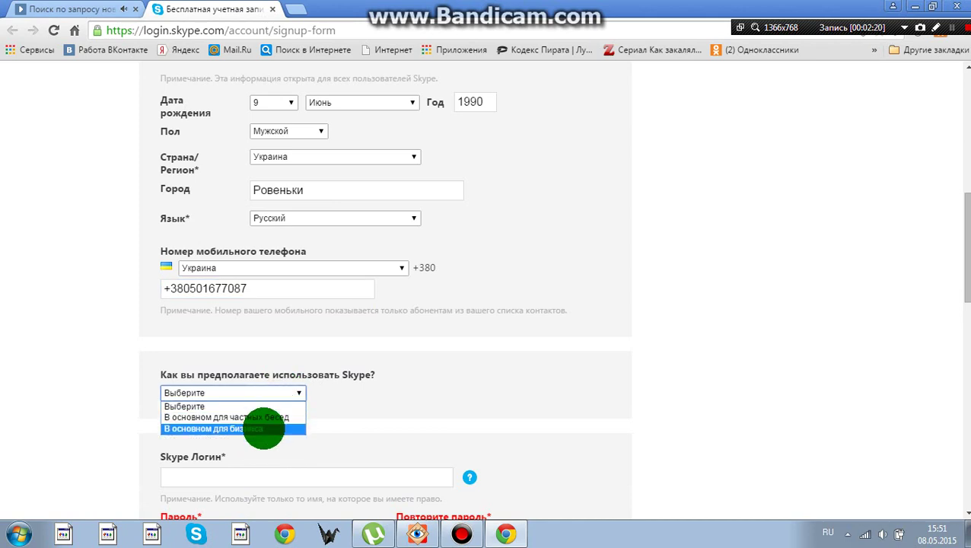
pyautogui.click(264, 419)
pyautogui.scroll(-2, 268, 410)
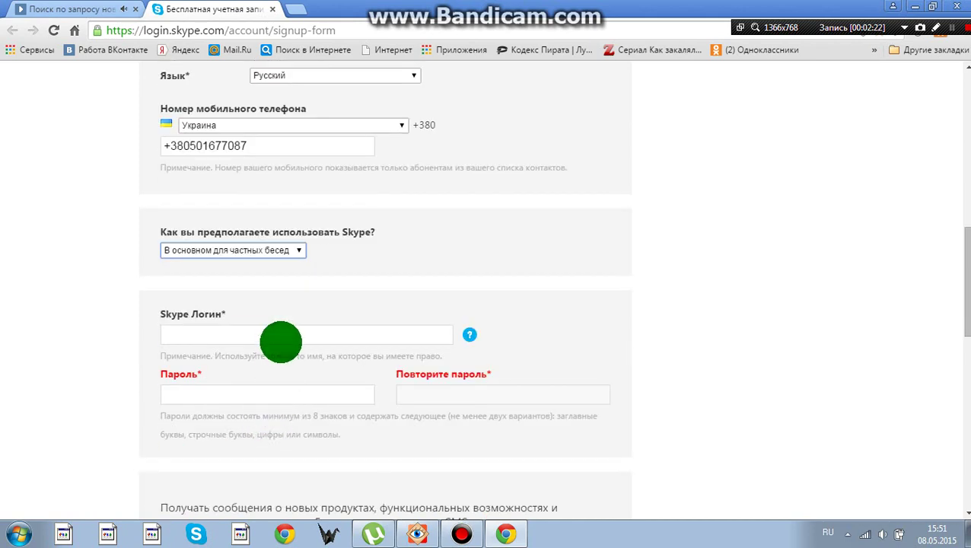
pyautogui.click(279, 336)
pyautogui.click(284, 347)
pyautogui.click(288, 333)
pyautogui.doubleClick(291, 332)
pyautogui.click(293, 333)
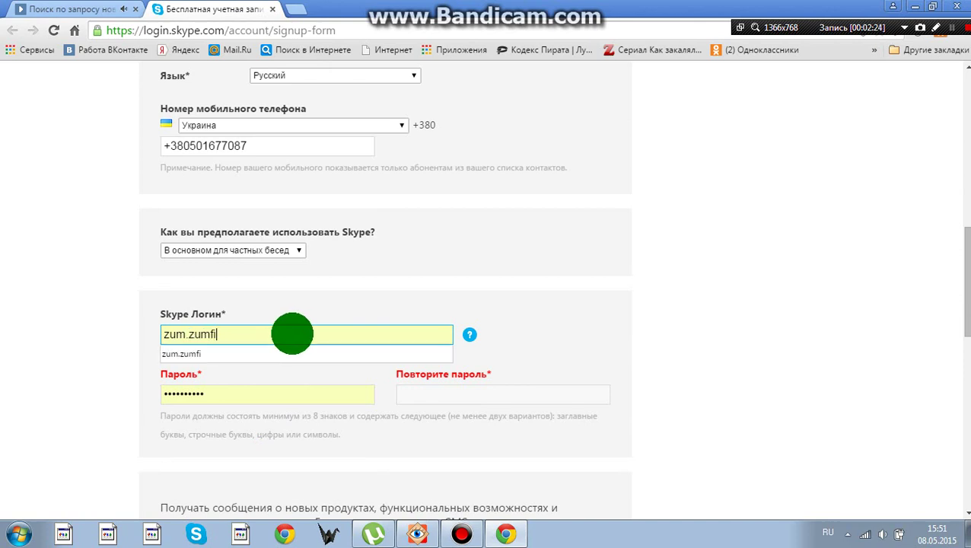
pyautogui.press('BackSpace')
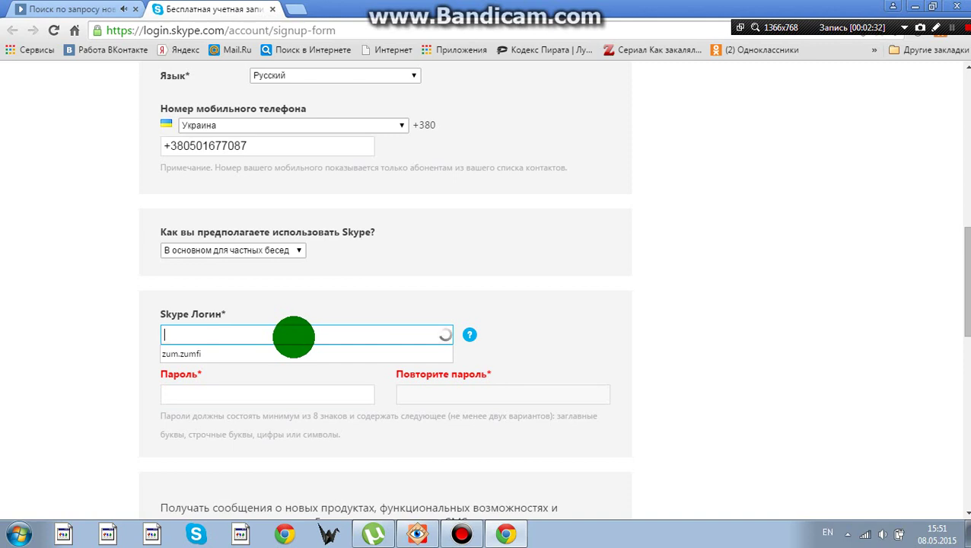
pyautogui.write('m')
pyautogui.press('BackSpace')
pyautogui.write('Mr_LiKeR')
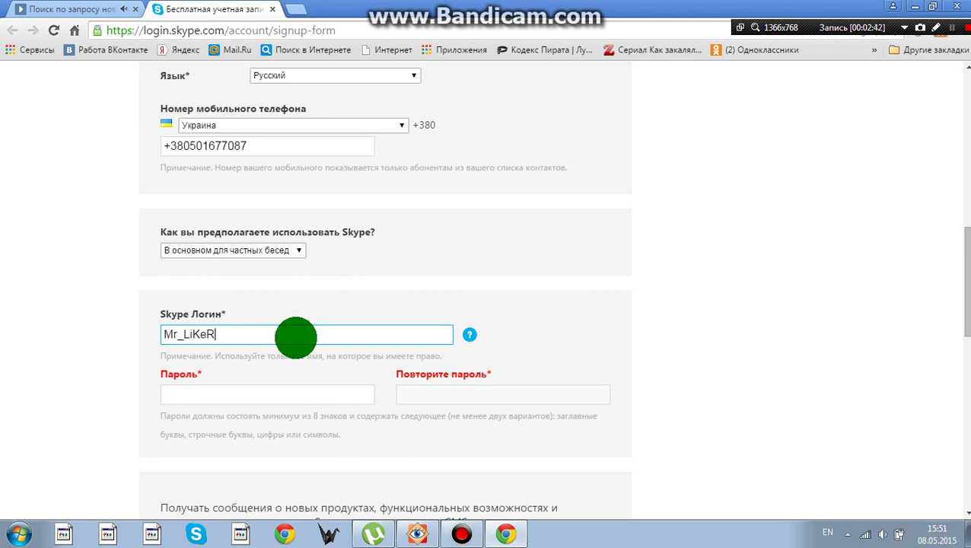
# - Enter an account password and its confirmation, erasing and re-entering the confirmation once
pyautogui.click(307, 396)
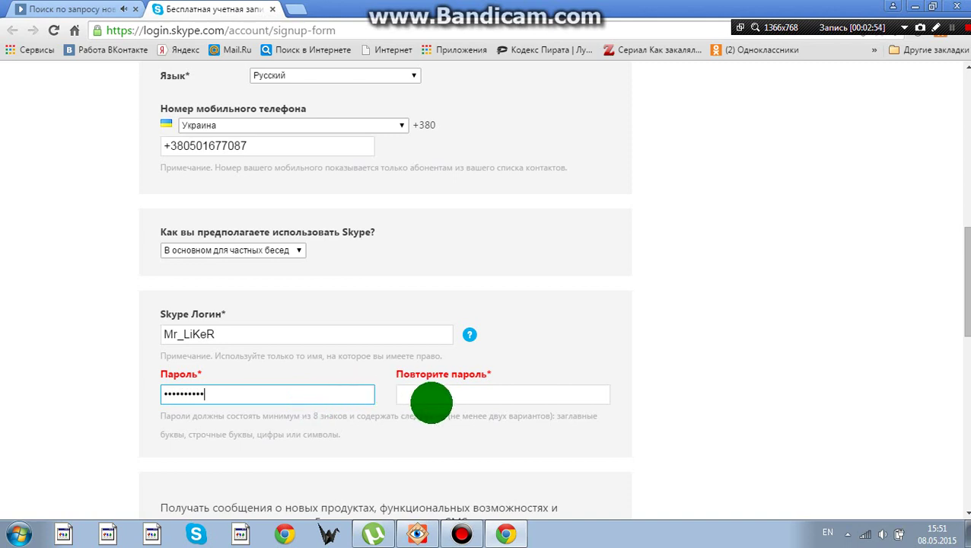
pyautogui.click(429, 401)
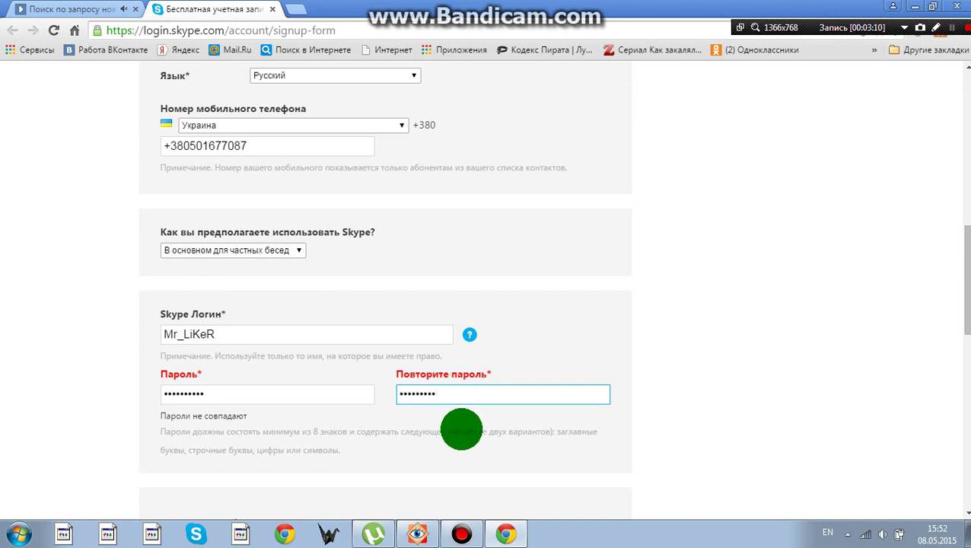
pyautogui.click(459, 428)
pyautogui.click(463, 396)
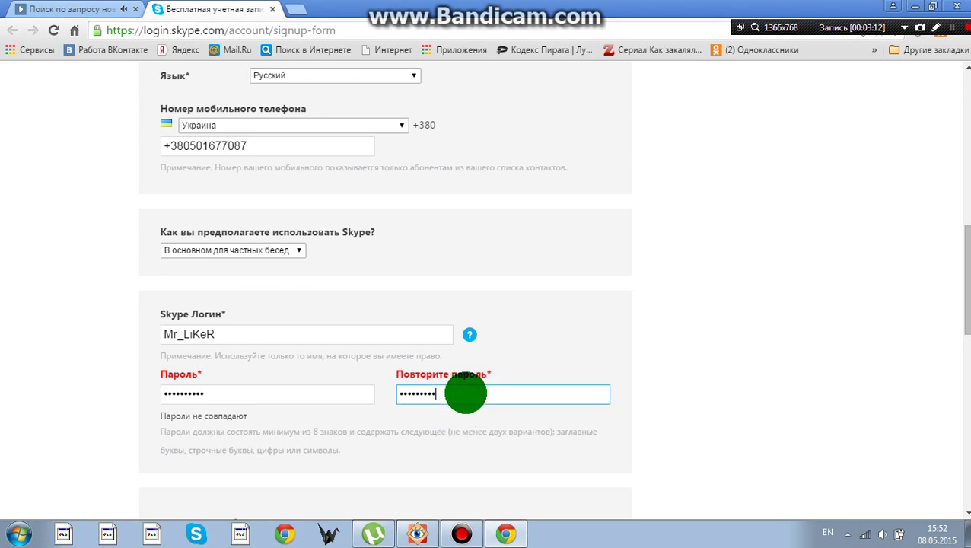
pyautogui.doubleClick(442, 390)
pyautogui.press('BackSpace')
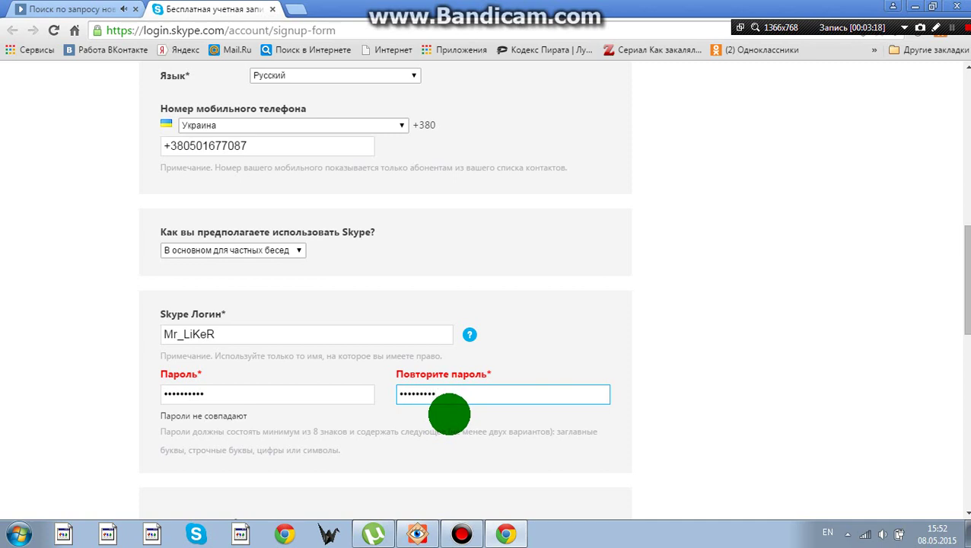
# - Erase the contents of both the password confirmation field and the password field
pyautogui.click(449, 414)
pyautogui.click(447, 401)
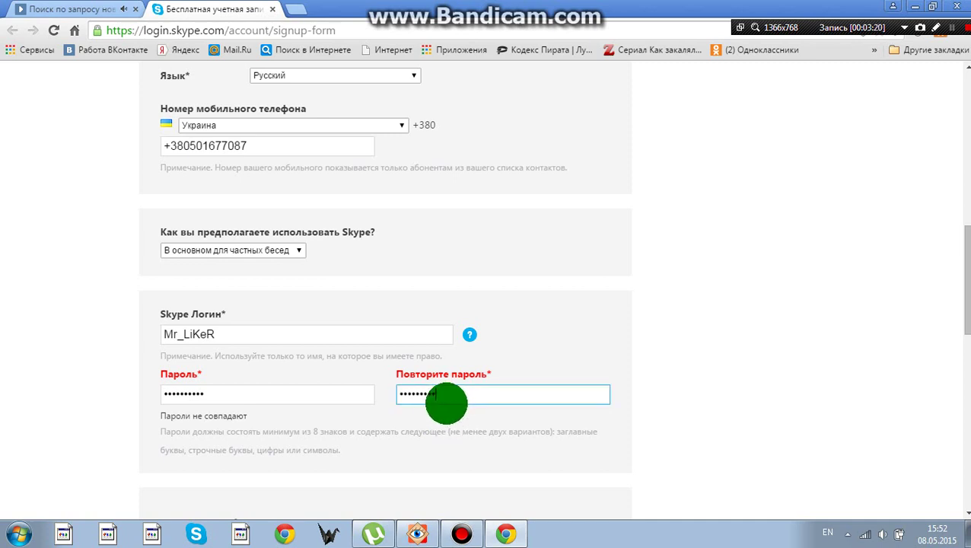
pyautogui.doubleClick(448, 401)
pyautogui.press('BackSpace')
pyautogui.click(356, 392)
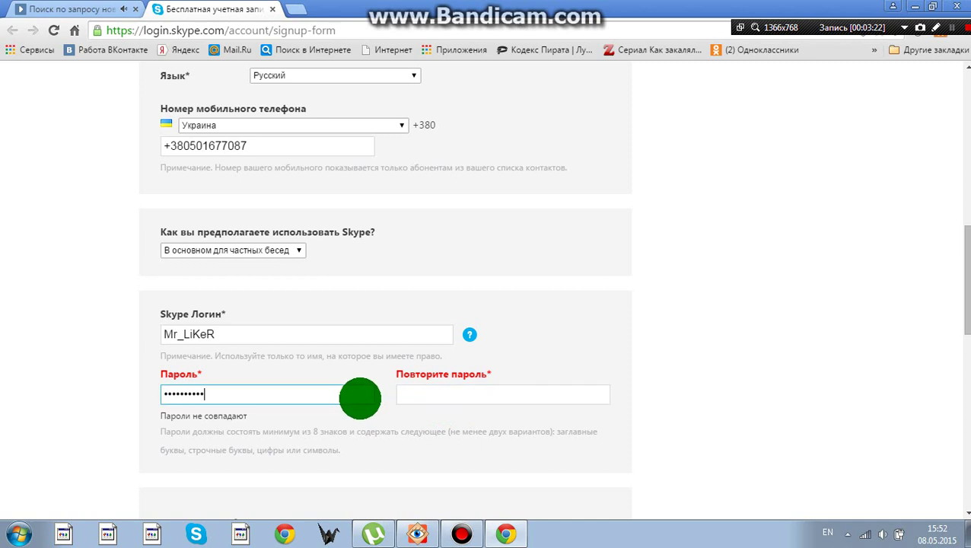
pyautogui.press('BackSpace')
pyautogui.press('BackSpace')
pyautogui.press('BackSpace')
pyautogui.press('BackSpace')
pyautogui.press('BackSpace')
pyautogui.press('BackSpace')
pyautogui.press('BackSpace')
pyautogui.press('BackSpace')
pyautogui.press('BackSpace')
pyautogui.press('BackSpace')
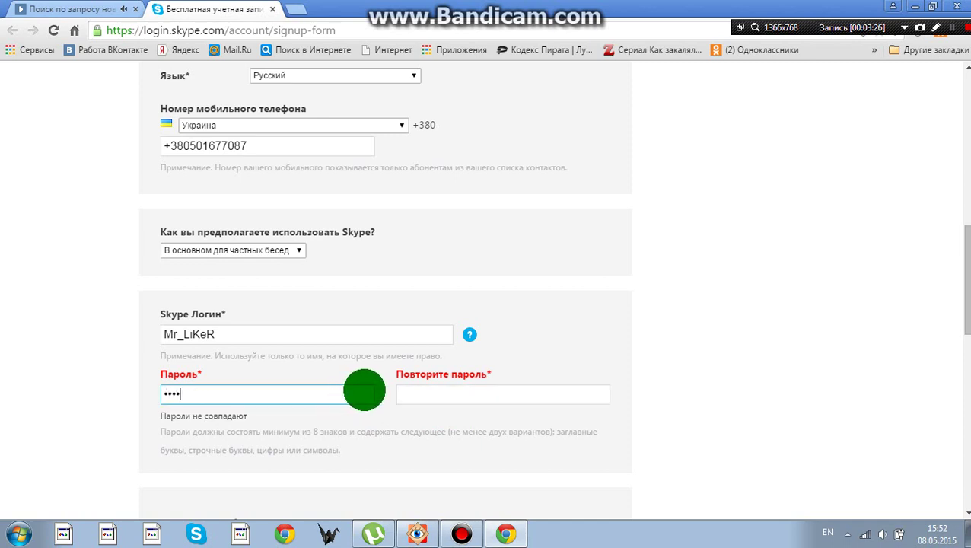
# - Enter the account password again, restarting it once, and repeat it in the confirmation field
pyautogui.write('••••••••')
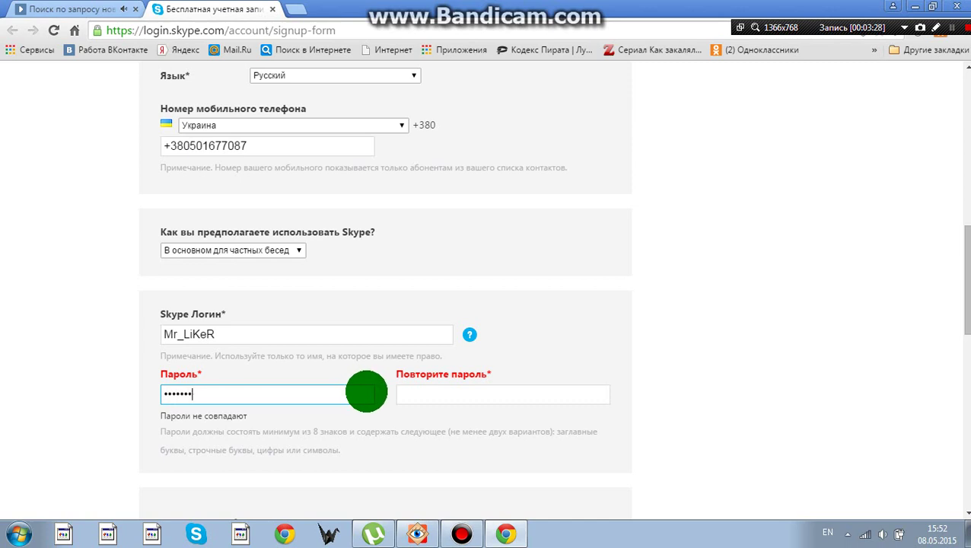
pyautogui.press('BackSpace')
pyautogui.press('BackSpace')
pyautogui.press('BackSpace')
pyautogui.press('BackSpace')
pyautogui.press('BackSpace')
pyautogui.press('BackSpace')
pyautogui.press('BackSpace')
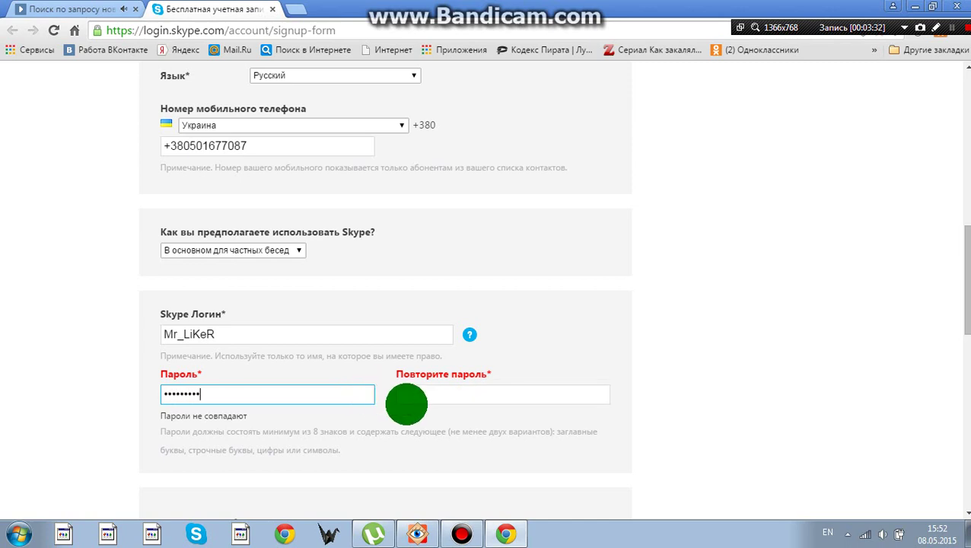
pyautogui.click(421, 393)
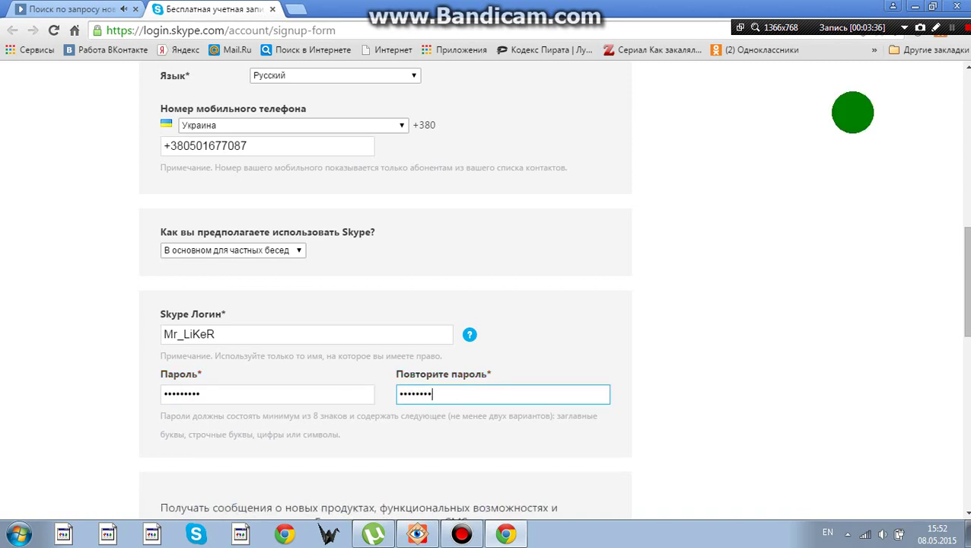
pyautogui.click(570, 332)
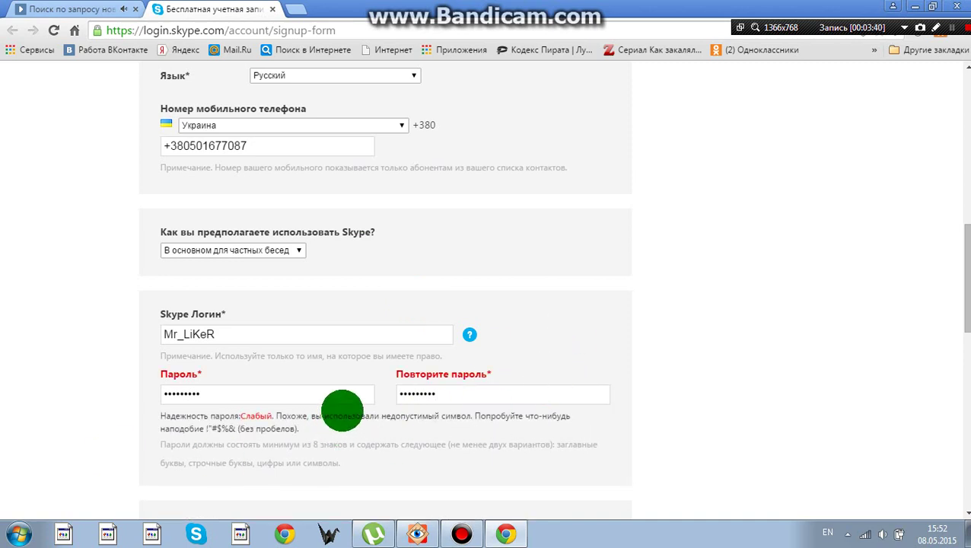
# - Try to strengthen the account password by adding two more characters to both the password and confirmation fields
pyautogui.click(440, 392)
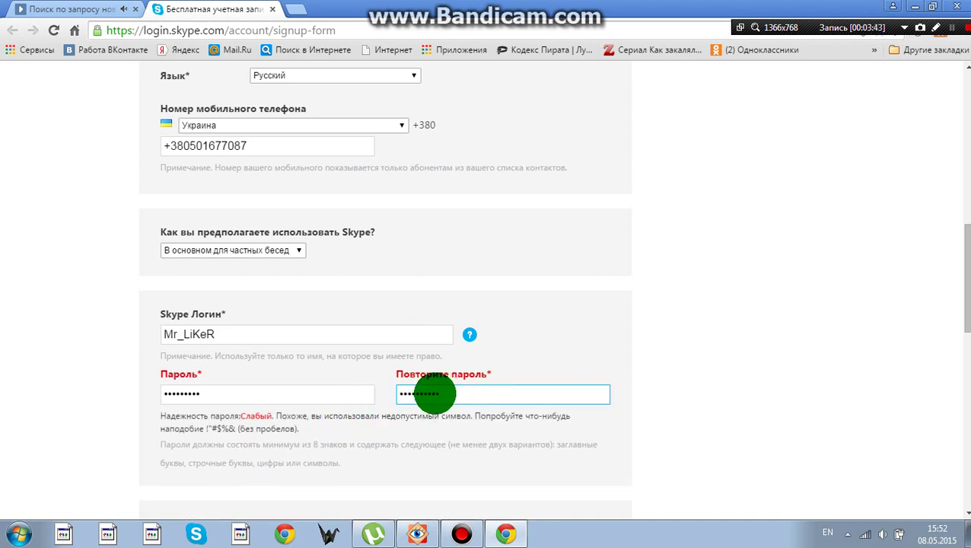
pyautogui.click(355, 395)
pyautogui.write('1')
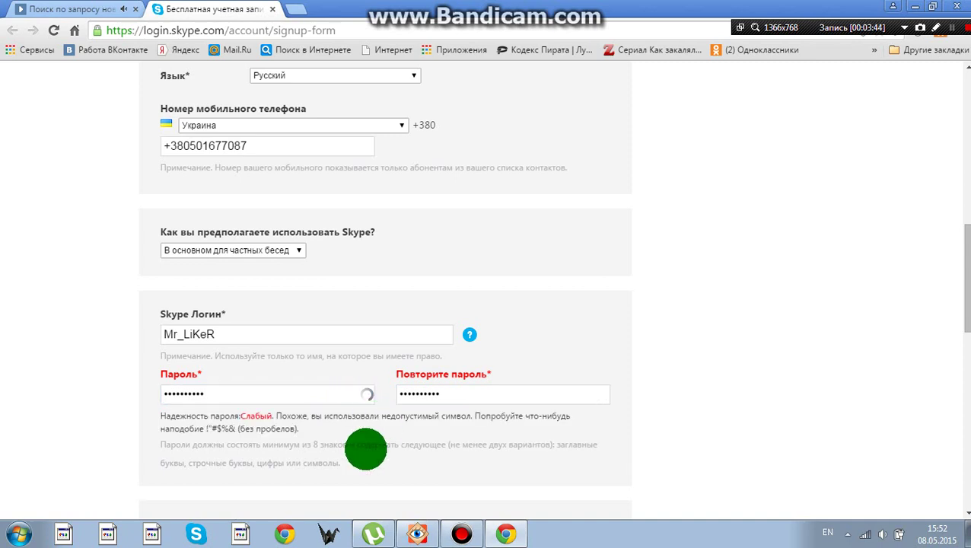
pyautogui.click(457, 395)
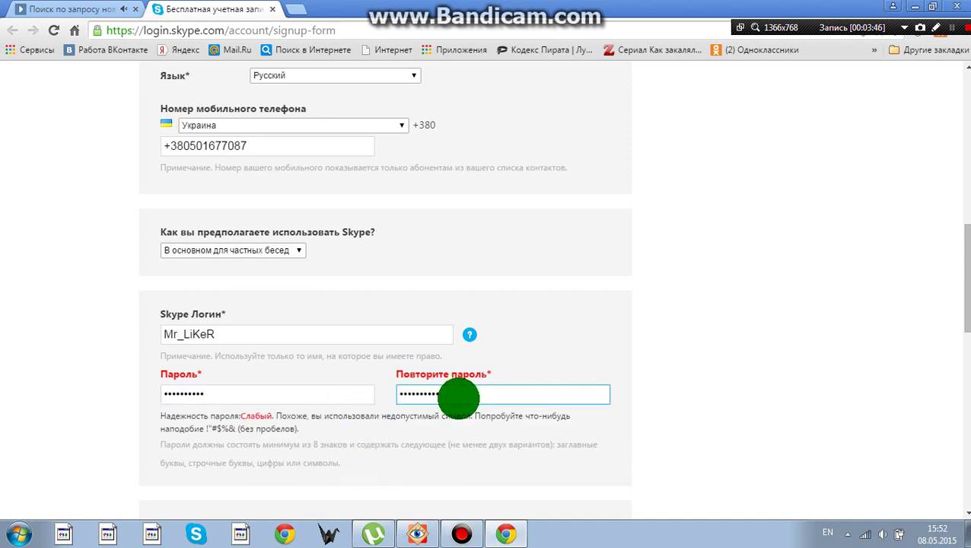
pyautogui.click(365, 393)
pyautogui.write('1')
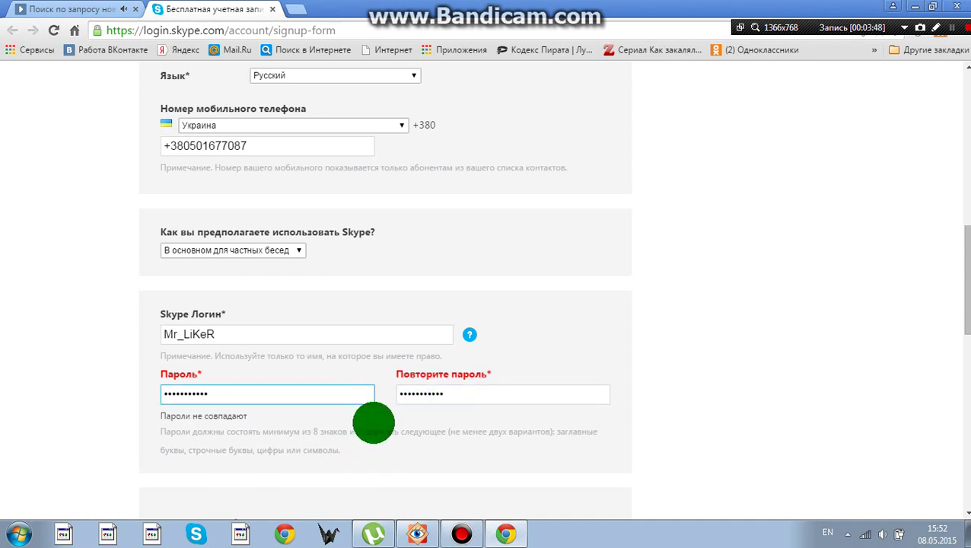
pyautogui.click(373, 422)
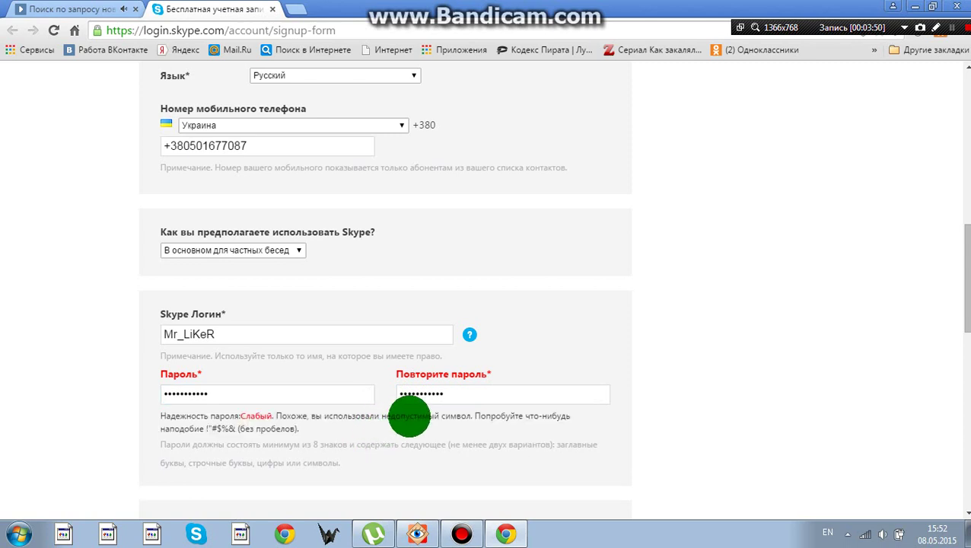
# - Clear both password fields, then enter a new account password and repeat it in the confirmation field
pyautogui.click(460, 394)
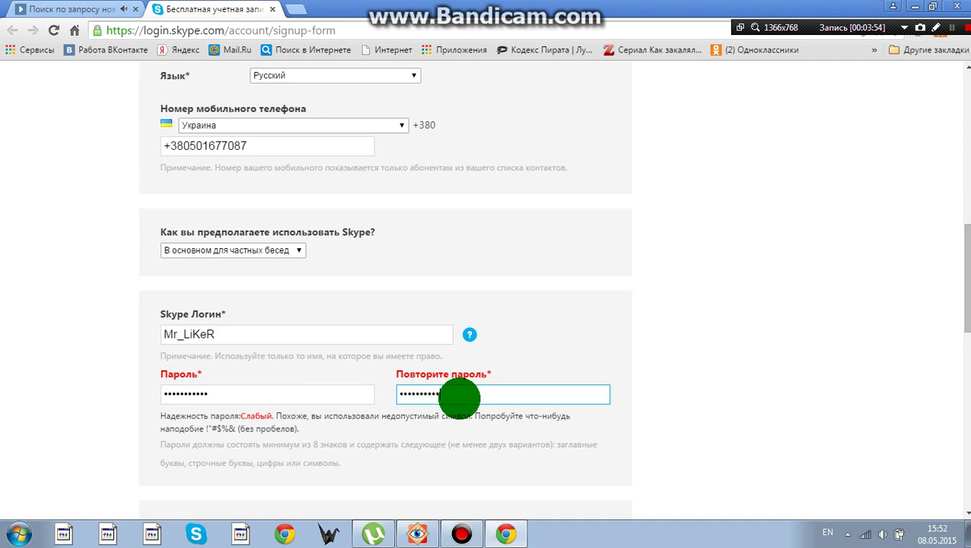
pyautogui.click(356, 396)
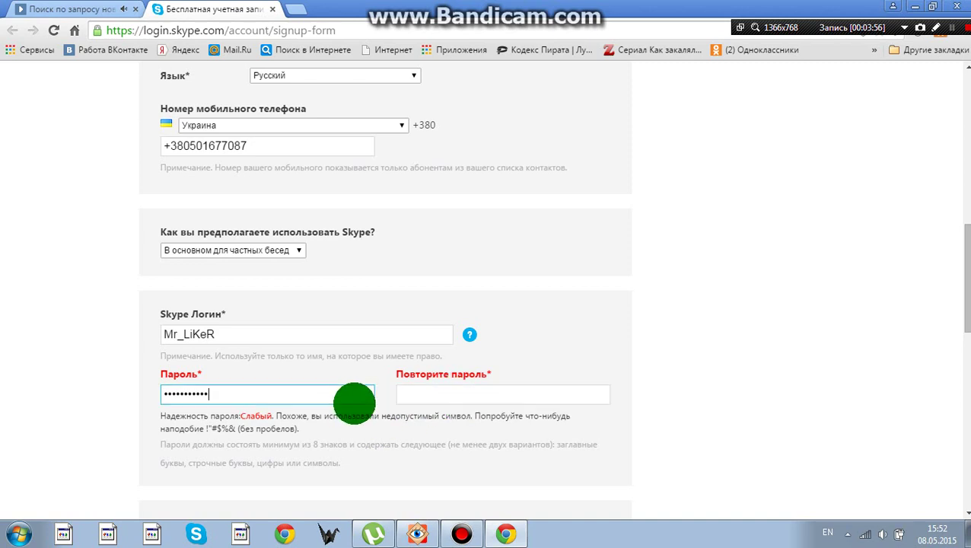
pyautogui.doubleClick(326, 391)
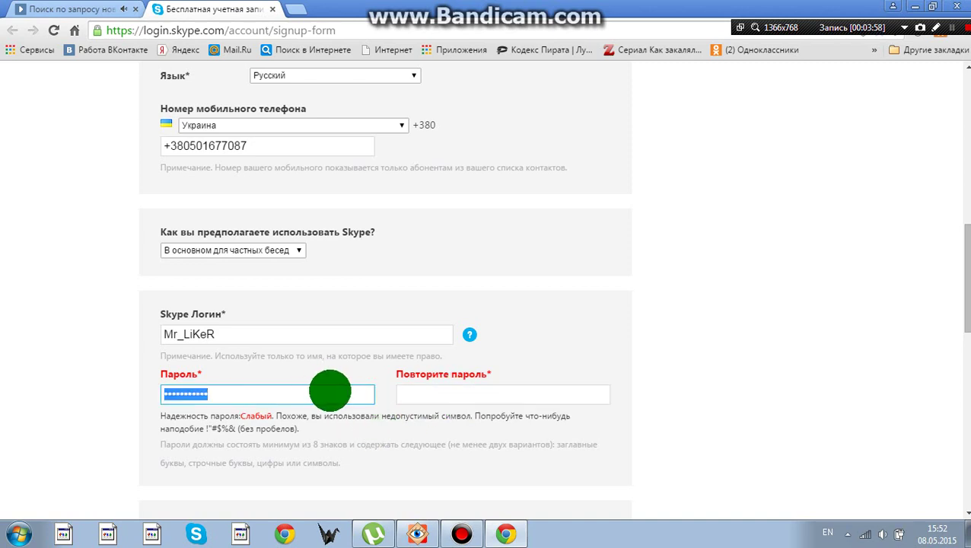
pyautogui.press('BackSpace')
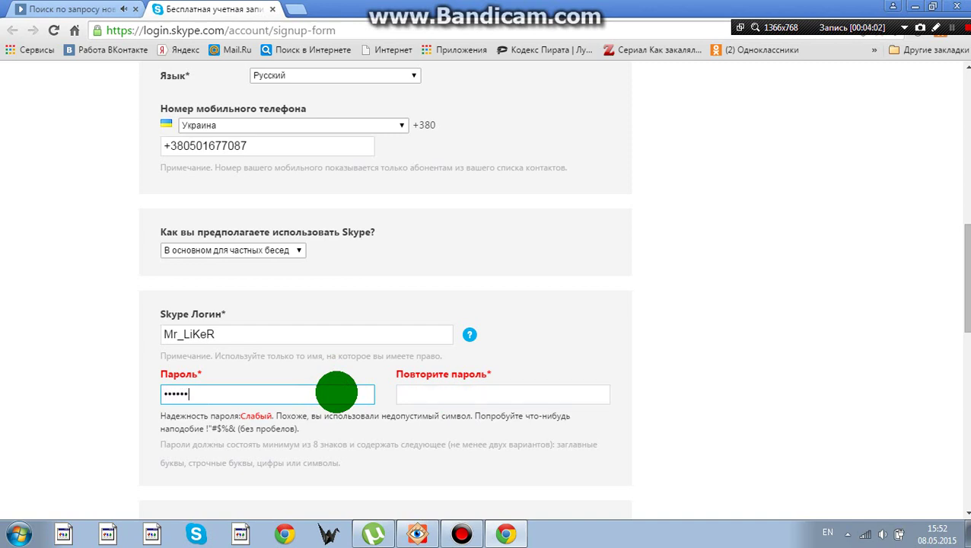
pyautogui.write('•••••••••••')
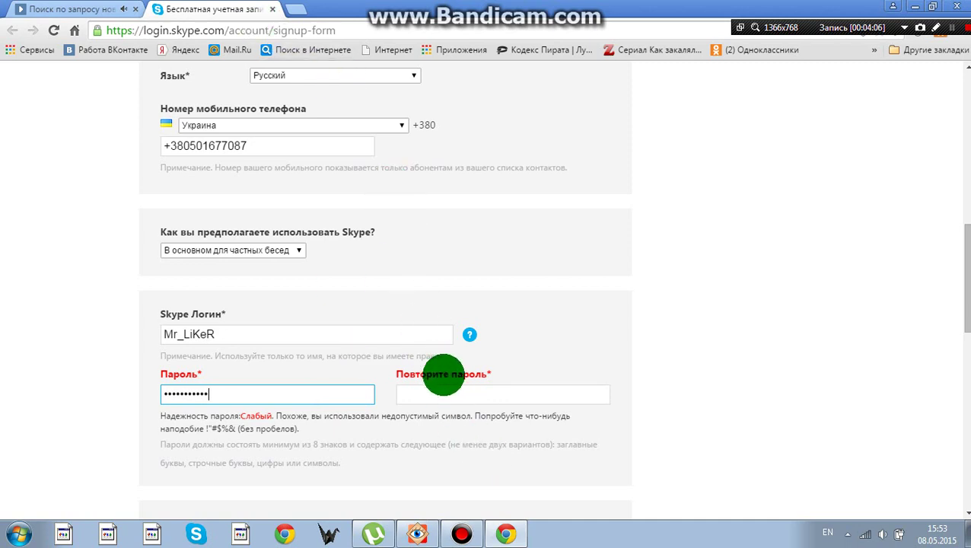
pyautogui.click(450, 392)
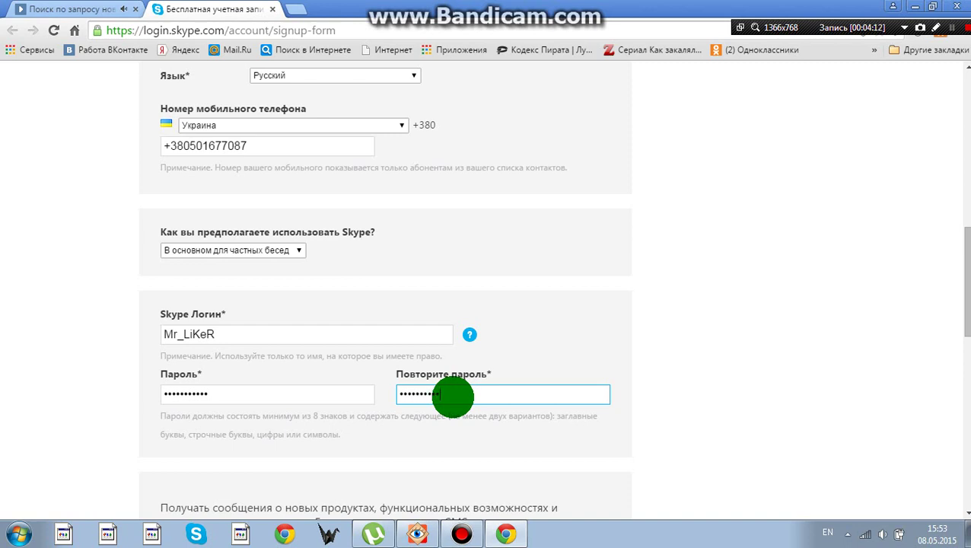
pyautogui.click(465, 435)
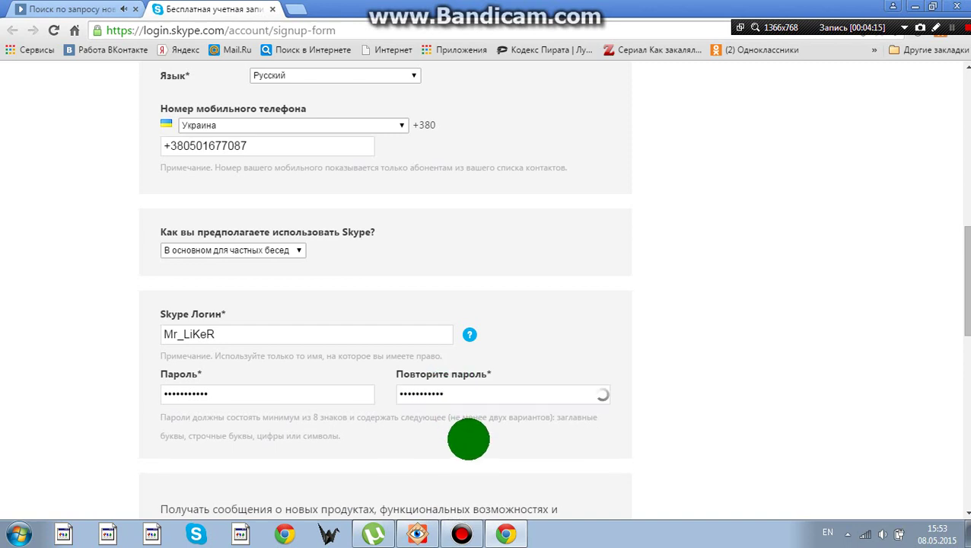
pyautogui.scroll(-4, 434, 448)
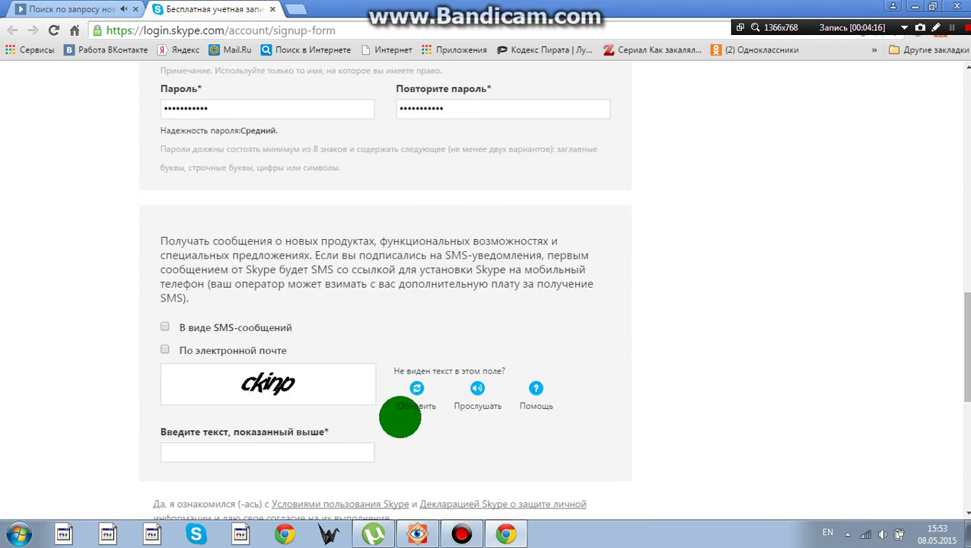
# - Opt in to receiving Skype product news by e-mail and enter the captcha text shown in the image
pyautogui.scroll(1, 236, 328)
pyautogui.scroll(-1, 180, 381)
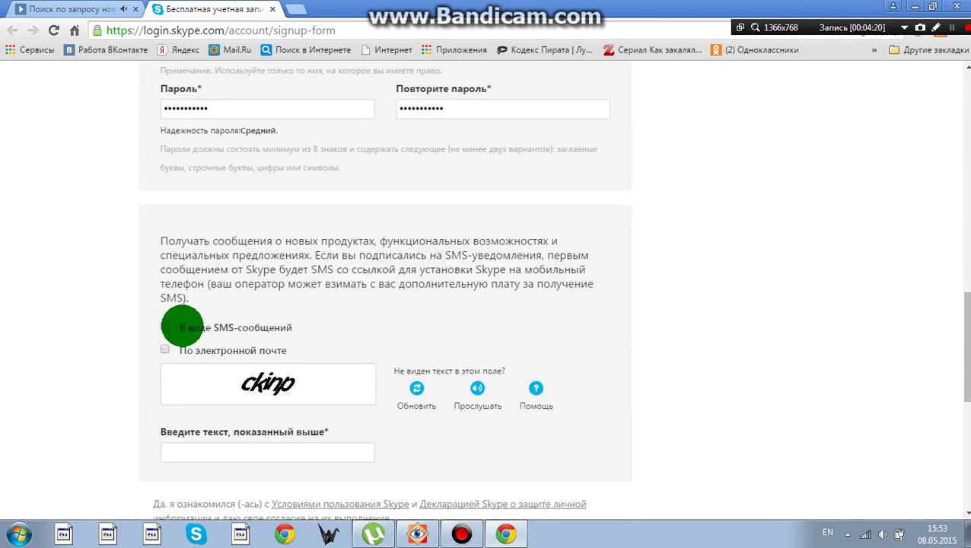
pyautogui.click(181, 352)
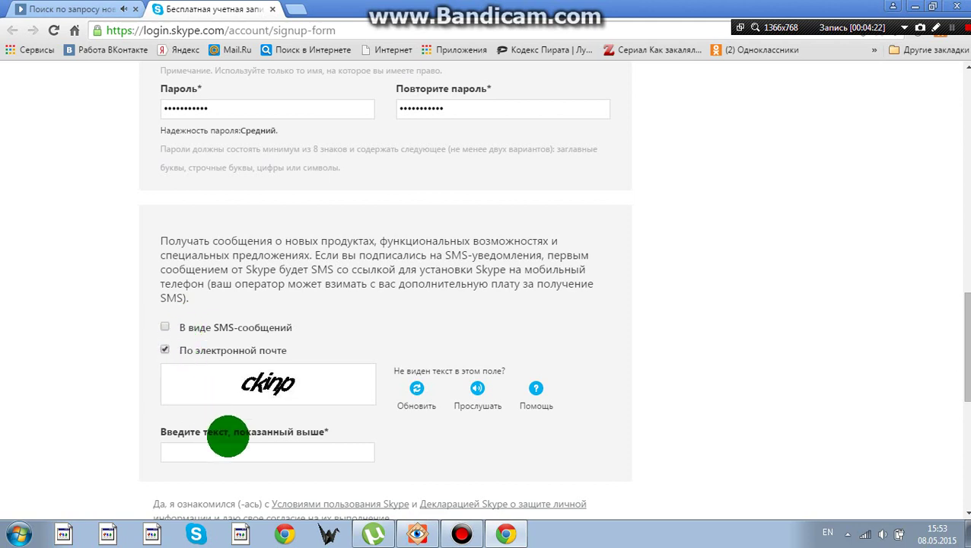
pyautogui.click(247, 453)
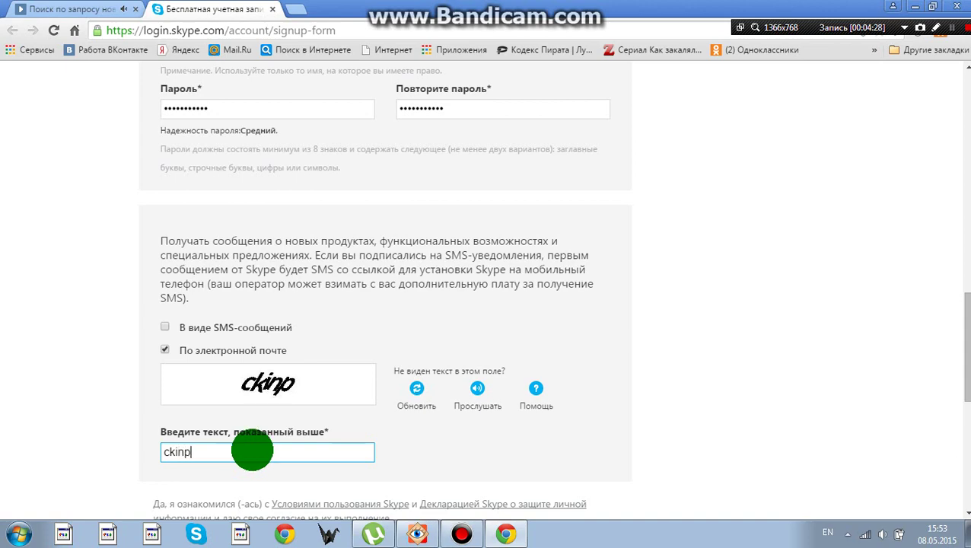
# - Agree to the Skype terms of use and privacy statement and submit the sign-up form
pyautogui.scroll(-3, 252, 452)
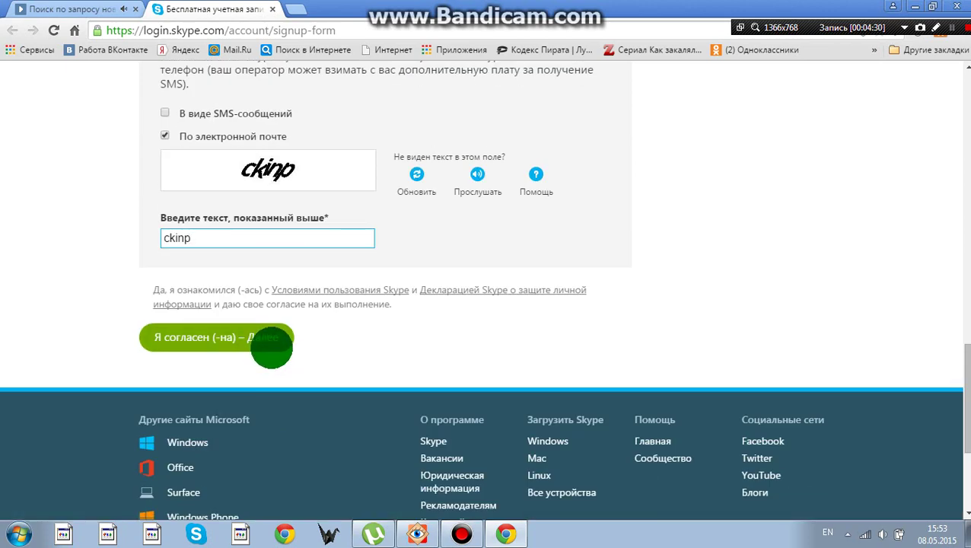
pyautogui.click(270, 347)
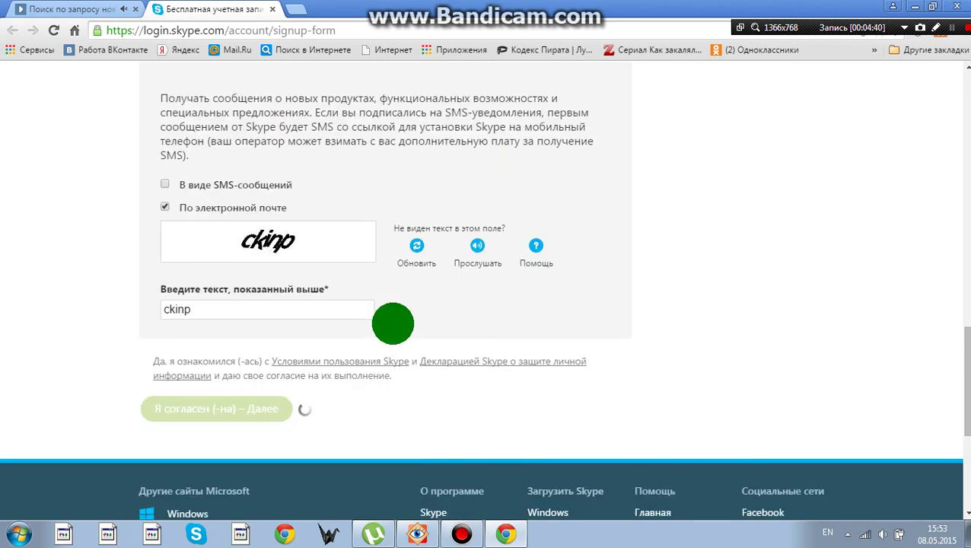
pyautogui.scroll(-8, 393, 325)
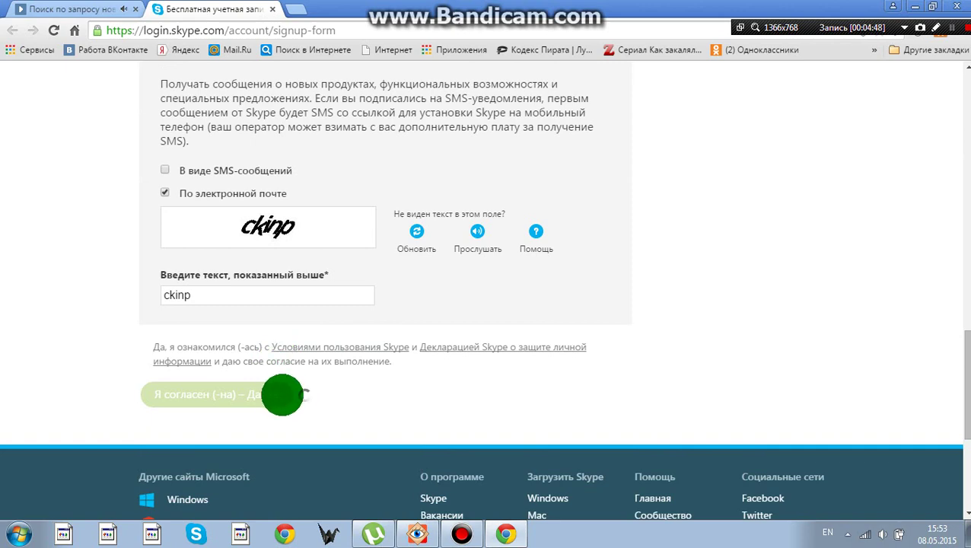
pyautogui.scroll(-4, 278, 394)
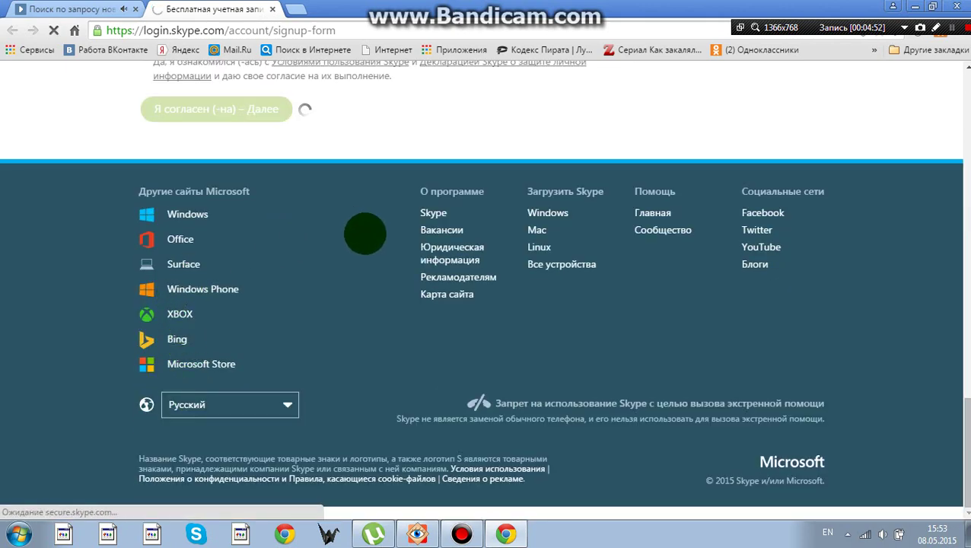
pyautogui.scroll(3, 364, 230)
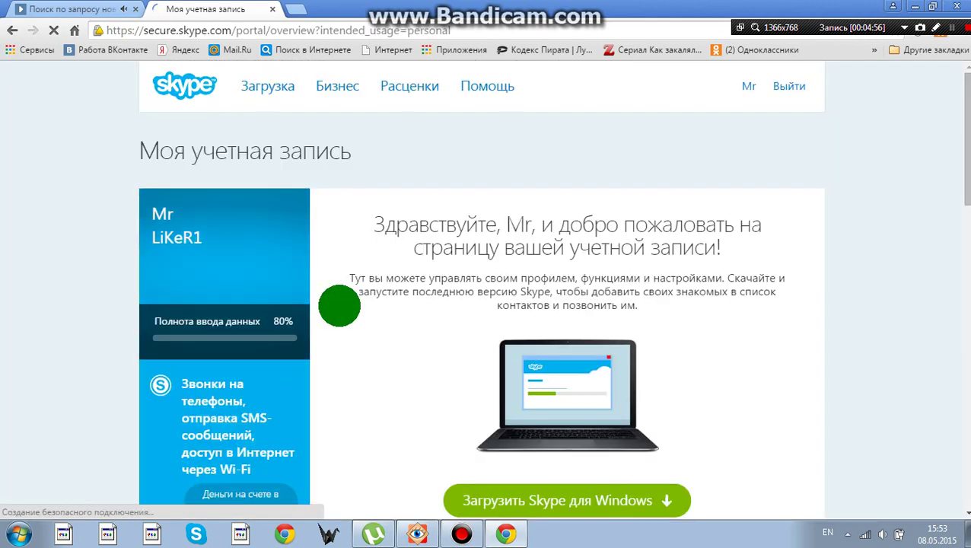
# - Save the new Skype account's password in the browser when it offers to store it
pyautogui.scroll(-2, 340, 307)
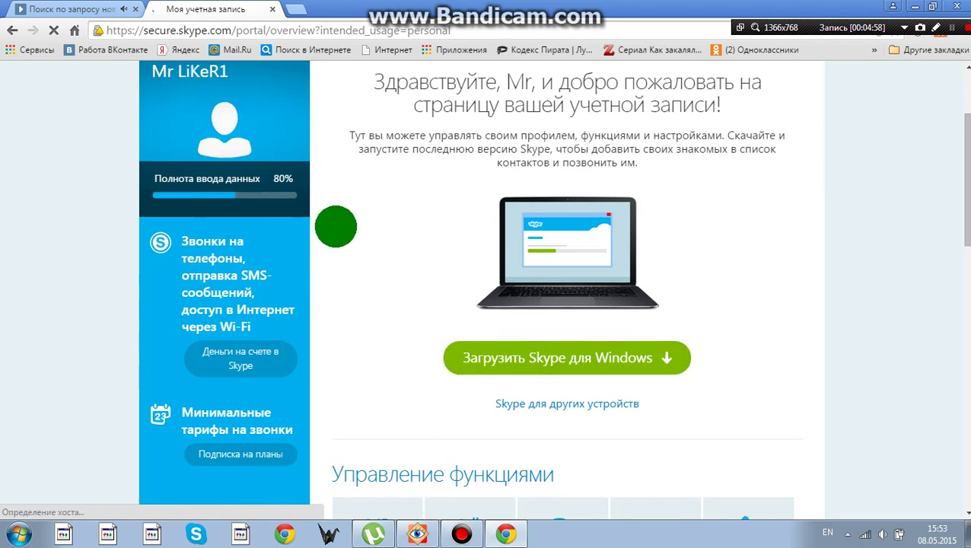
pyautogui.scroll(-1, 320, 240)
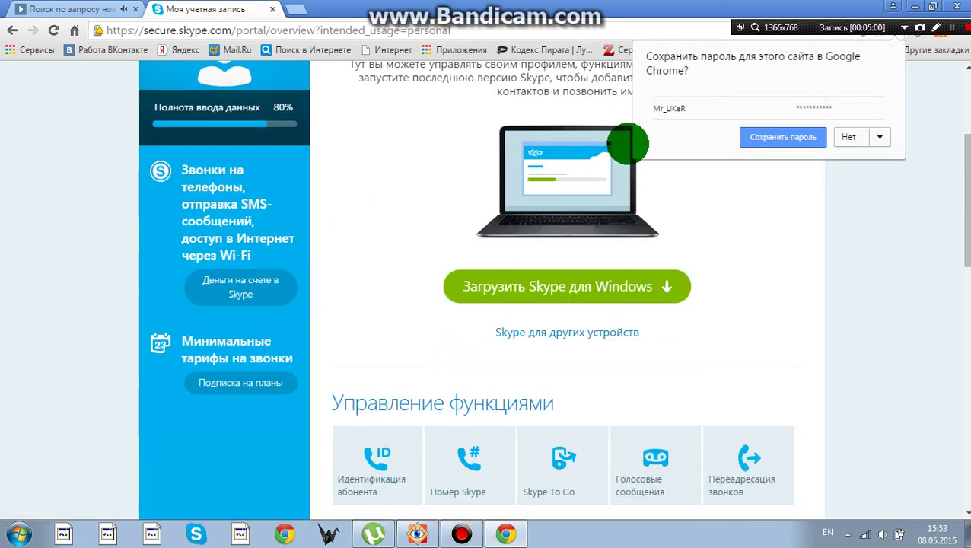
pyautogui.click(783, 136)
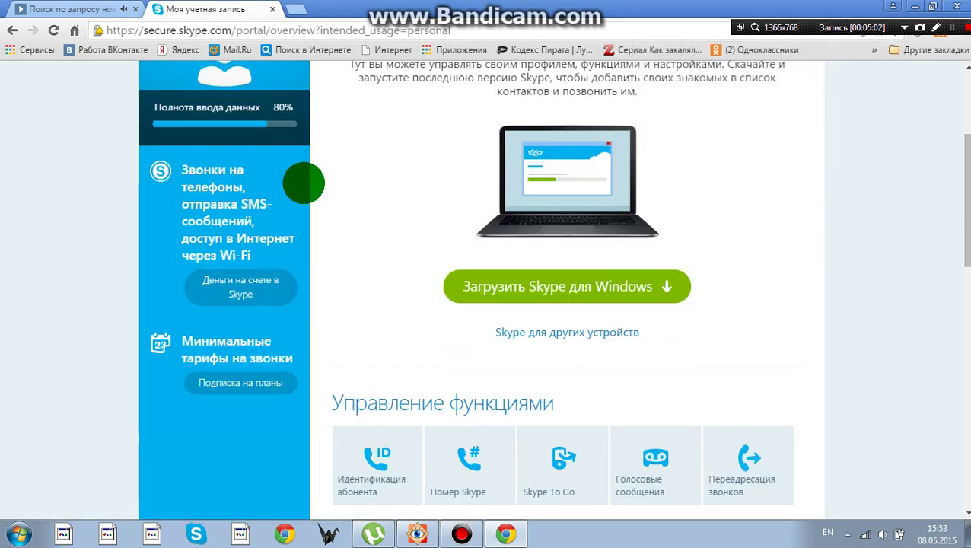
# - Look over the usage and account details on the account overview page, closing the unwanted advertising tab
pyautogui.scroll(-2, 304, 180)
pyautogui.scroll(-6, 245, 245)
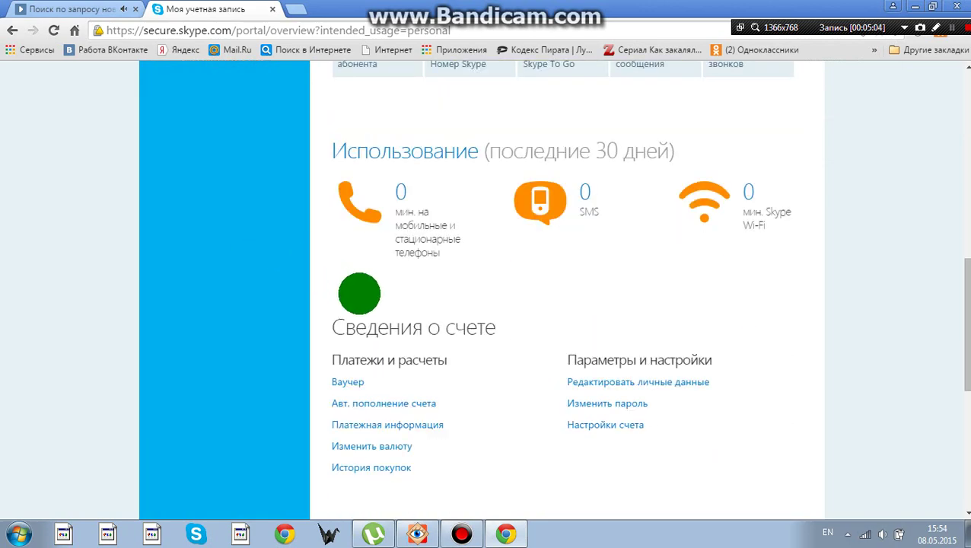
pyautogui.click(415, 206)
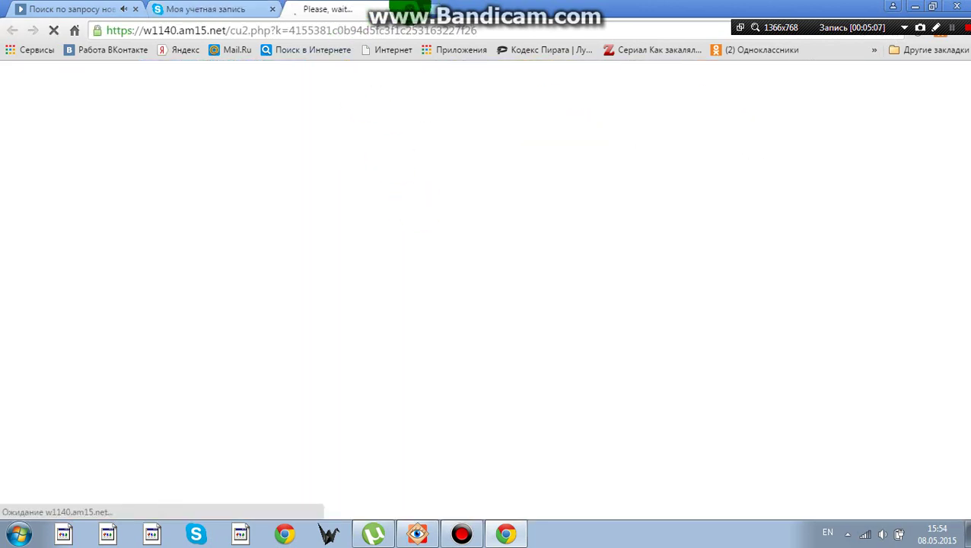
pyautogui.hotkey('ctrl', 'w')
pyautogui.scroll(2, 361, 229)
pyautogui.scroll(6, 362, 227)
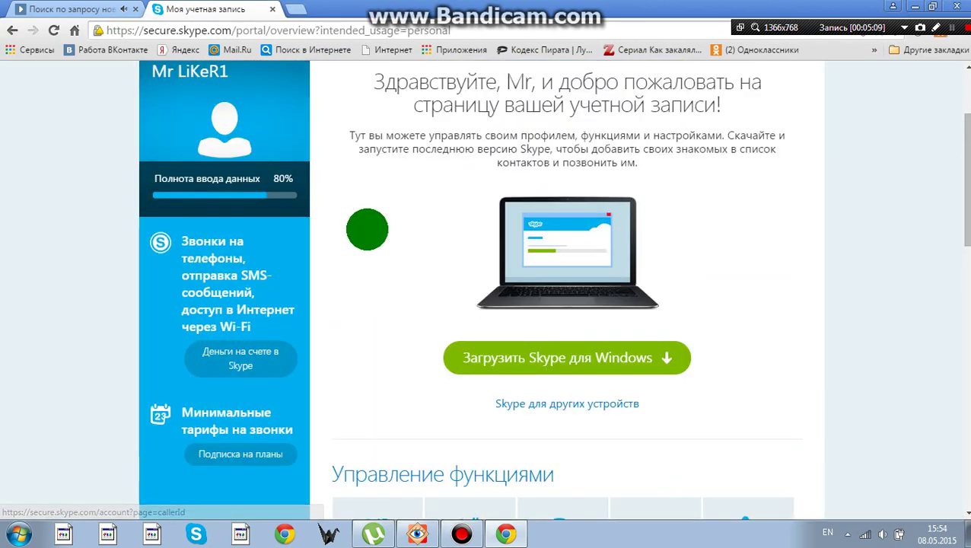
# - Open the personal data page from the profile completeness indicator on the account overview
pyautogui.scroll(-2, 238, 315)
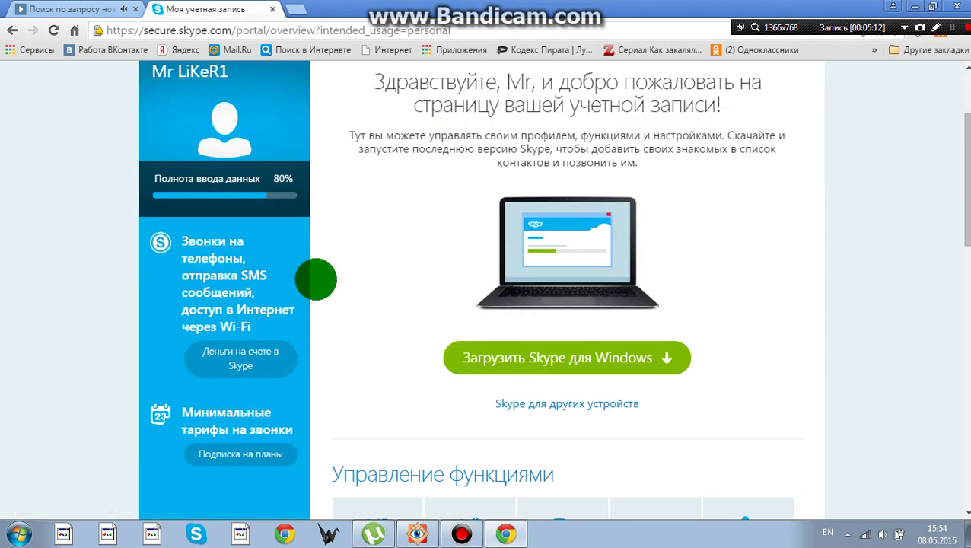
pyautogui.click(240, 199)
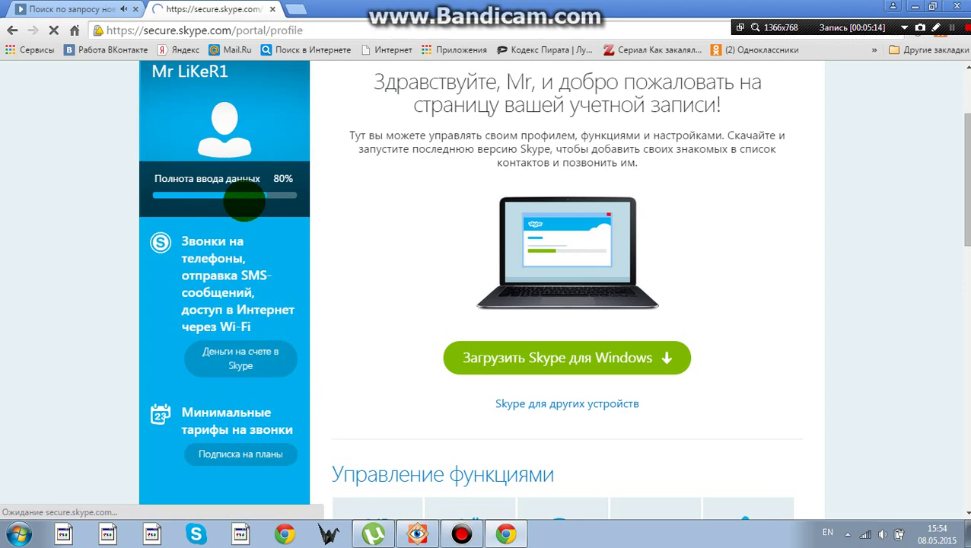
pyautogui.scroll(-2, 319, 288)
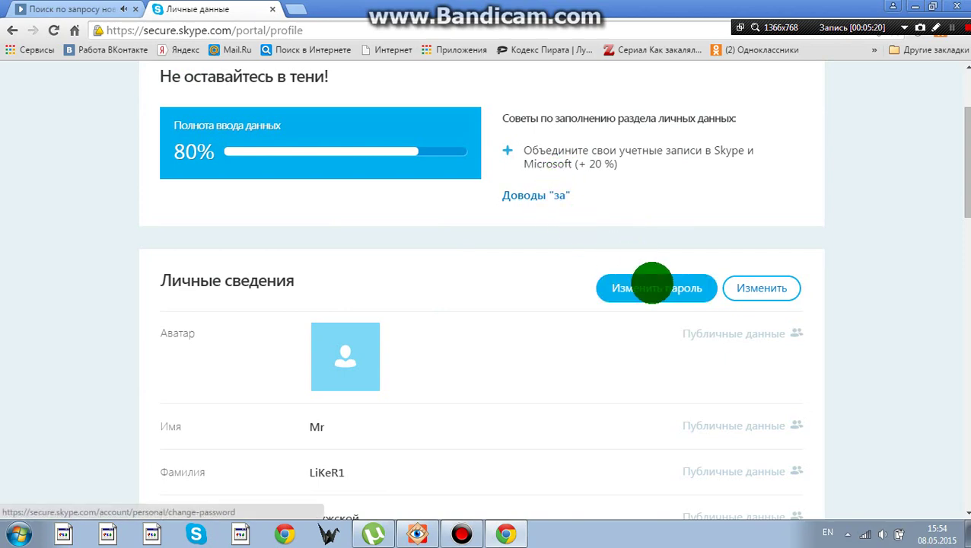
# - Examine the personal information and contact details on the profile page, including the entries still left to fill in
pyautogui.scroll(-5, 591, 286)
pyautogui.scroll(-2, 408, 289)
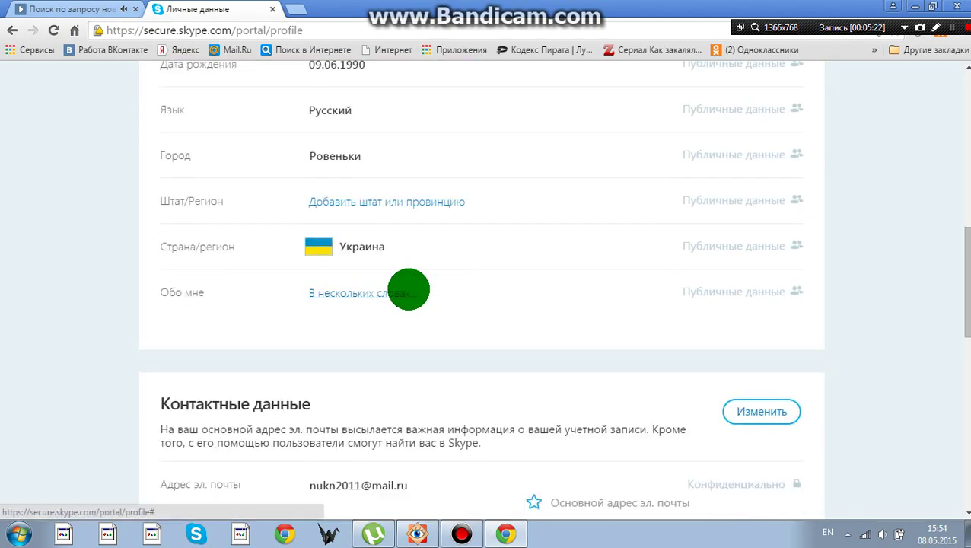
pyautogui.scroll(5, 409, 289)
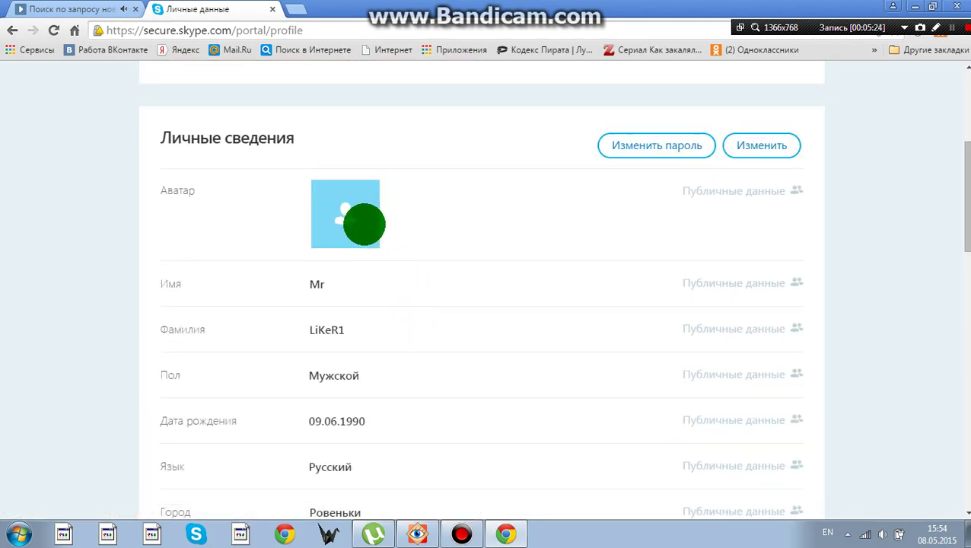
pyautogui.scroll(-3, 455, 280)
pyautogui.scroll(-2, 447, 284)
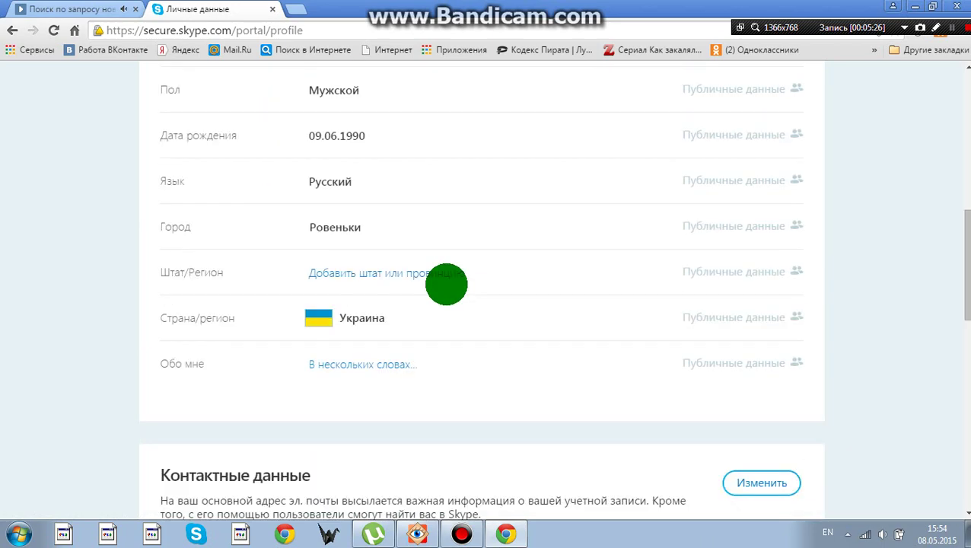
pyautogui.scroll(-5, 447, 284)
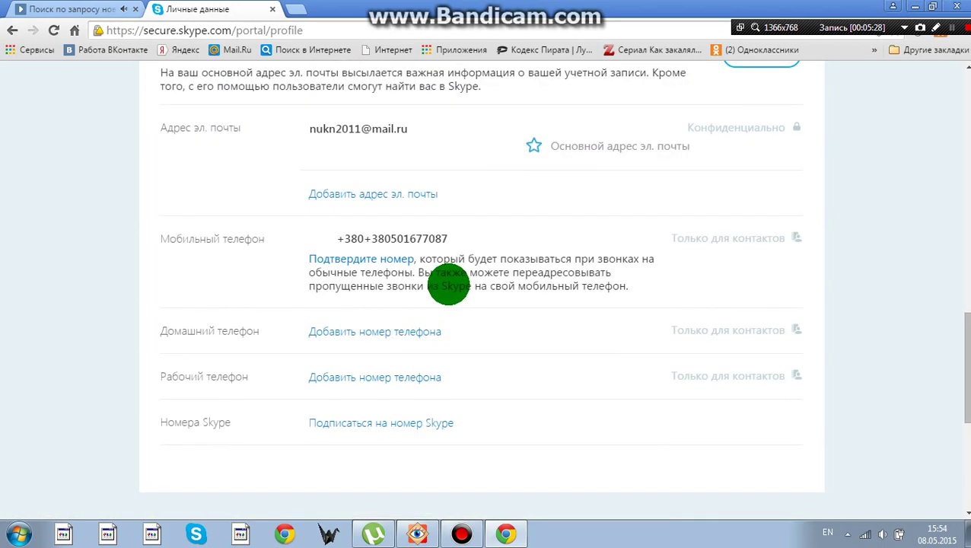
pyautogui.scroll(1, 448, 286)
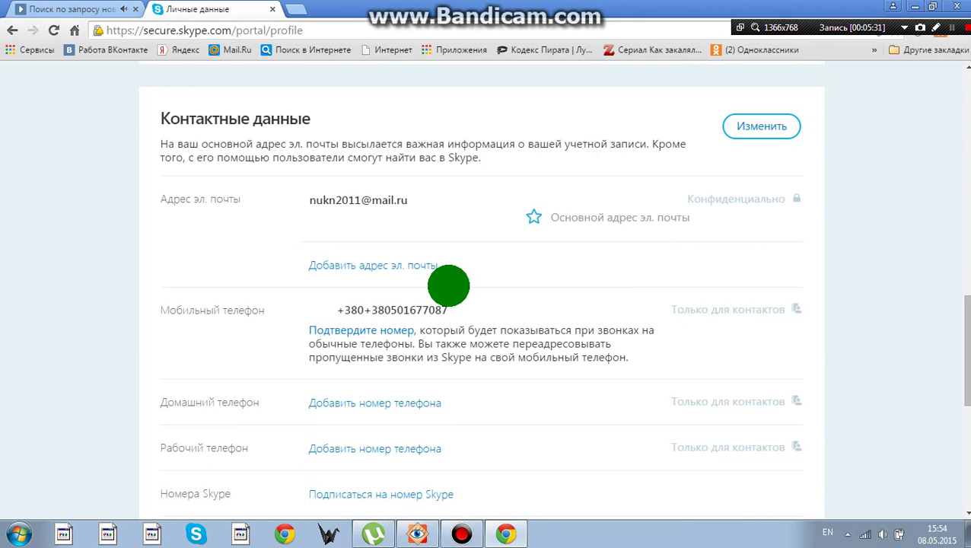
pyautogui.scroll(7, 449, 286)
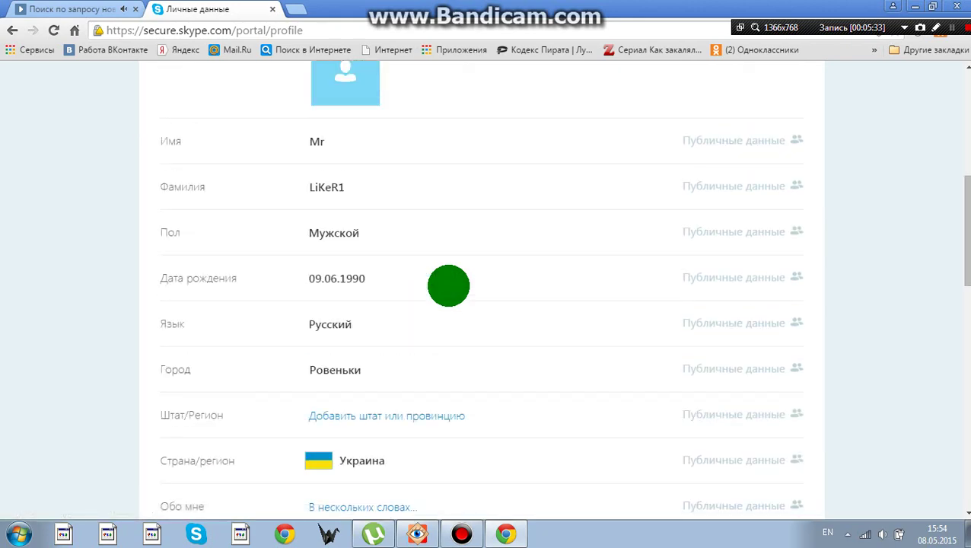